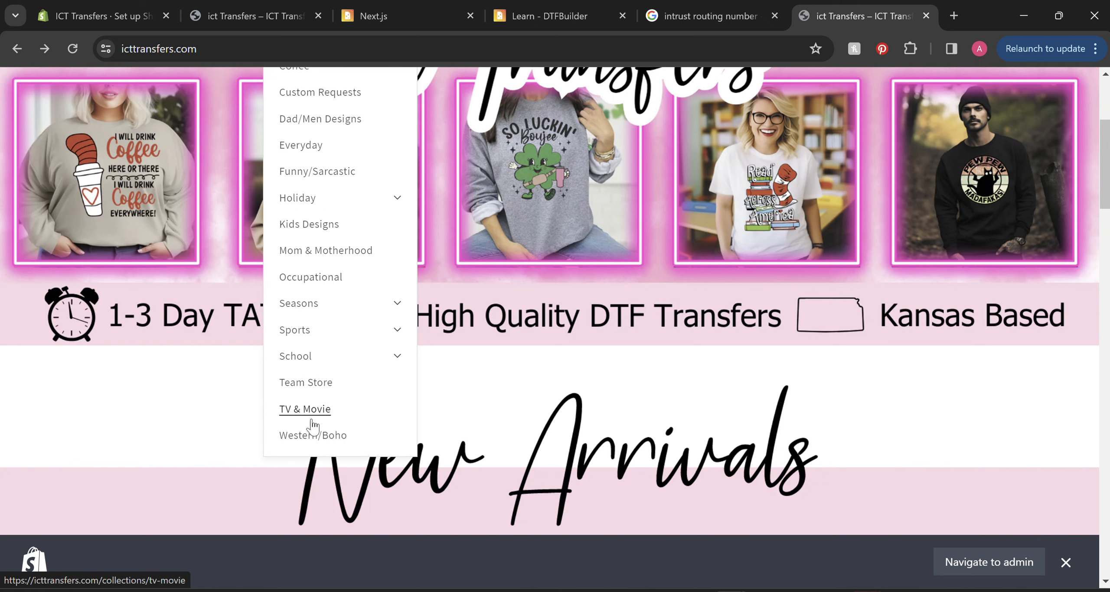
# Step: Look through the store's DTF design categories and open the Premade Gang Sheets collection
pyautogui.scroll(2, 308, 373)
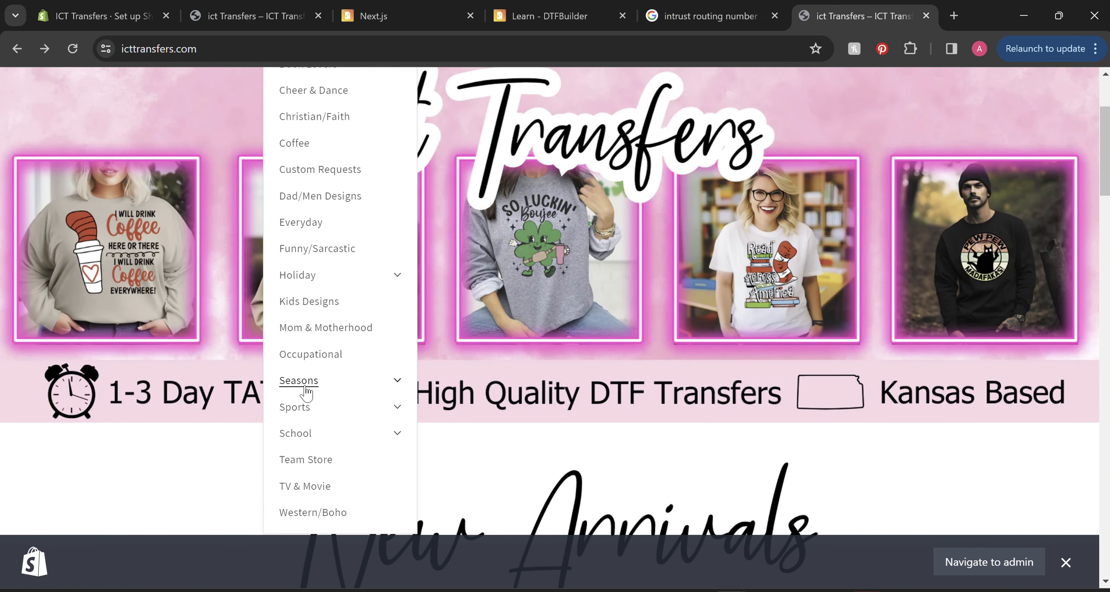
pyautogui.scroll(4, 305, 414)
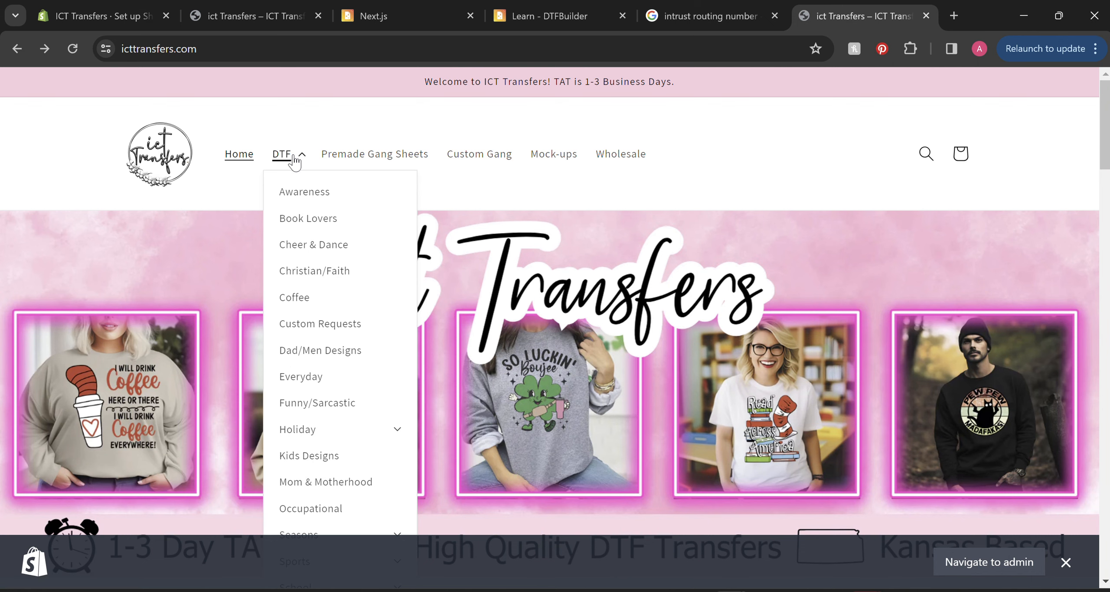
pyautogui.click(293, 158)
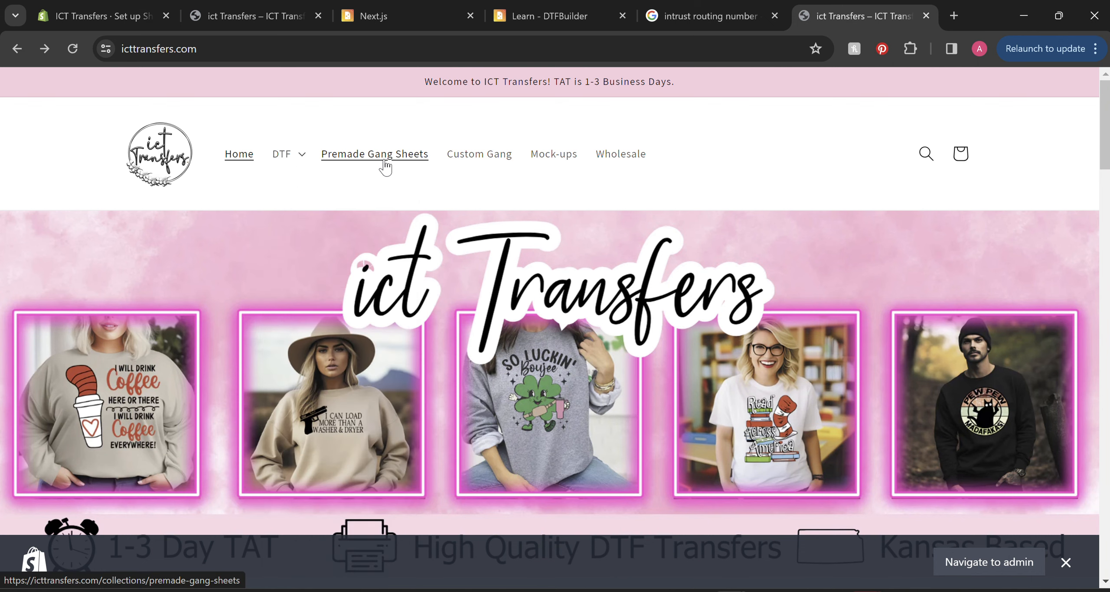
pyautogui.click(414, 156)
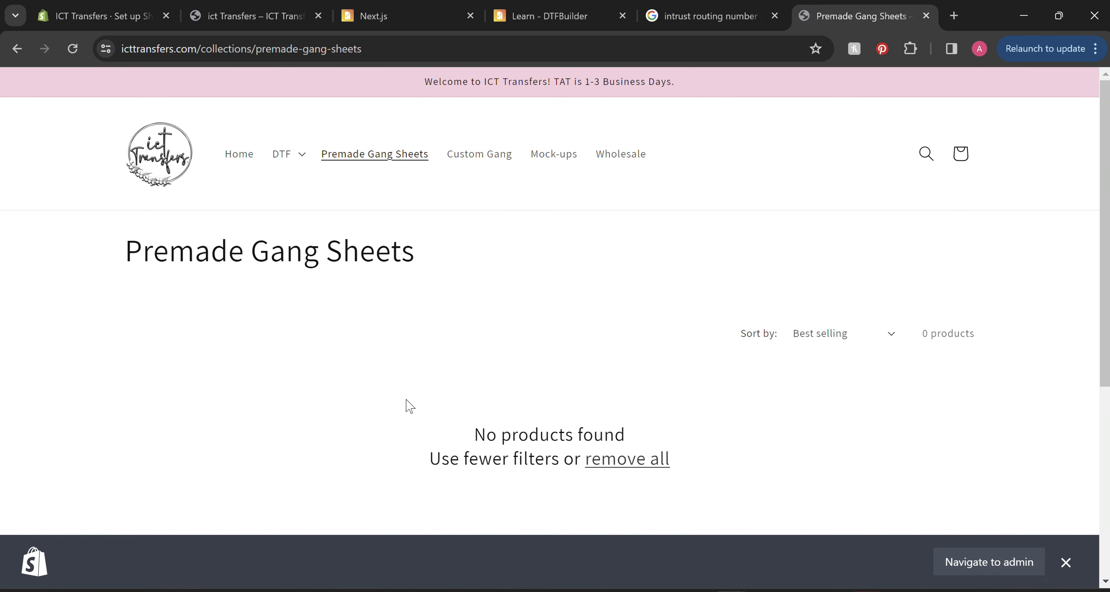
pyautogui.click(289, 159)
pyautogui.click(289, 159)
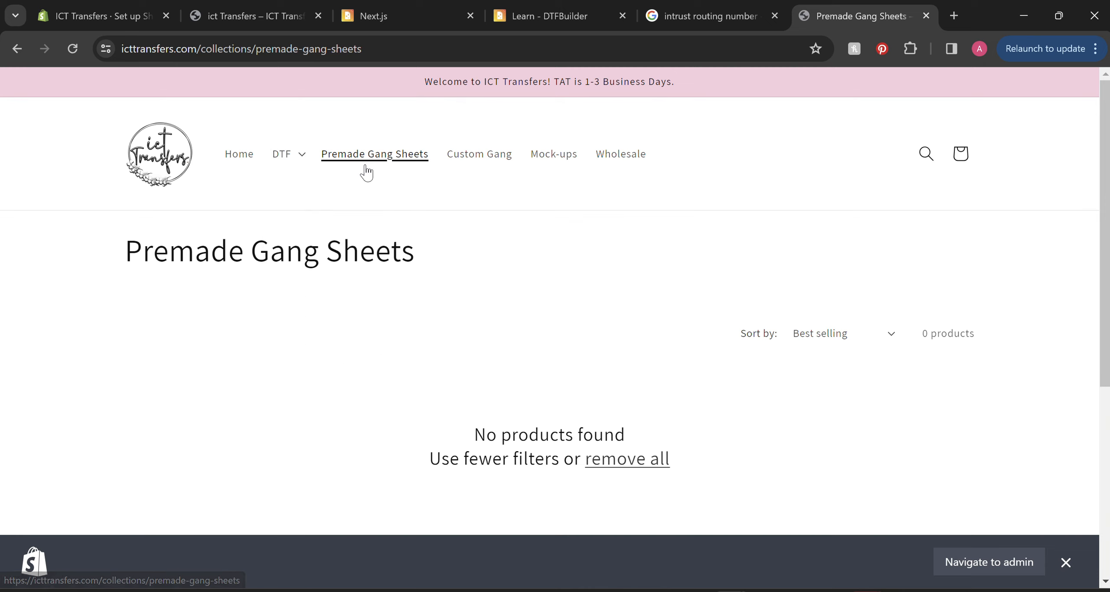
# Step: Open the Custom Gang builder and start a new 12x60 in sheet
pyautogui.click(476, 157)
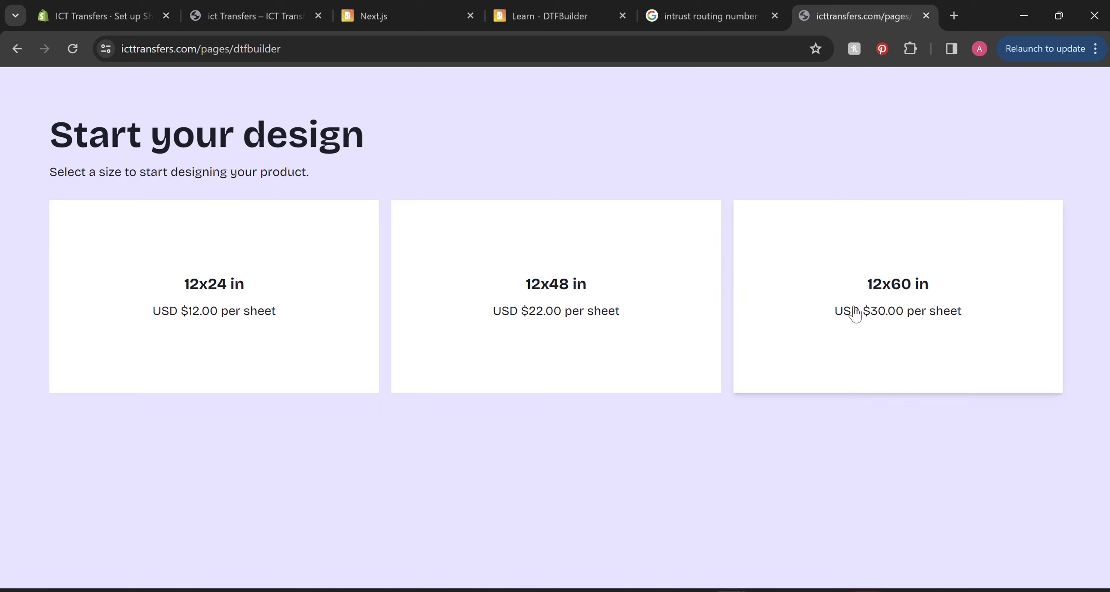
pyautogui.click(855, 313)
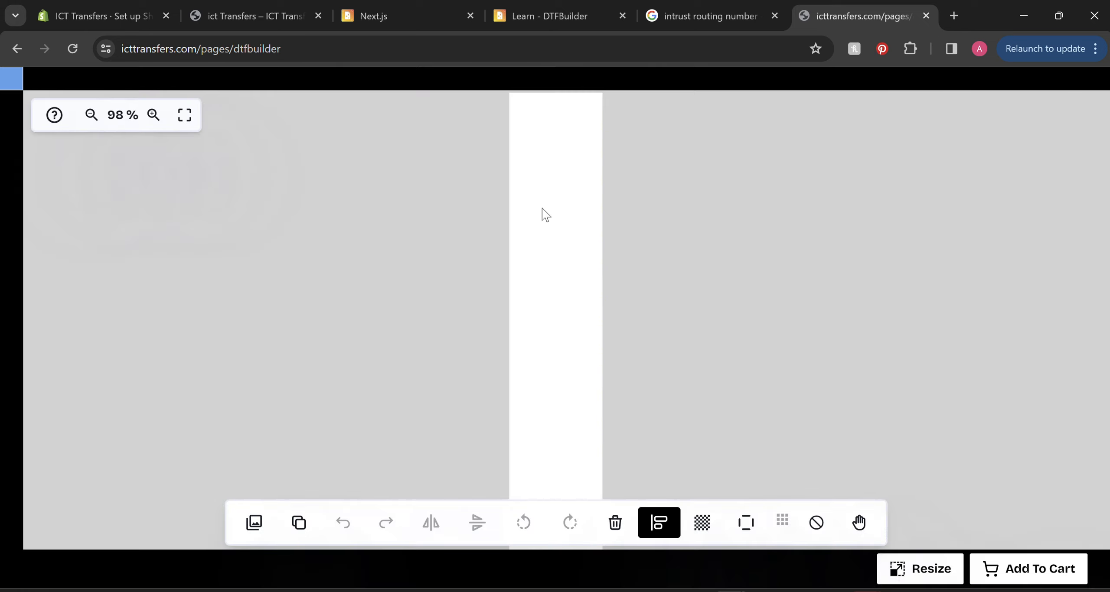
pyautogui.scroll(2, 540, 213)
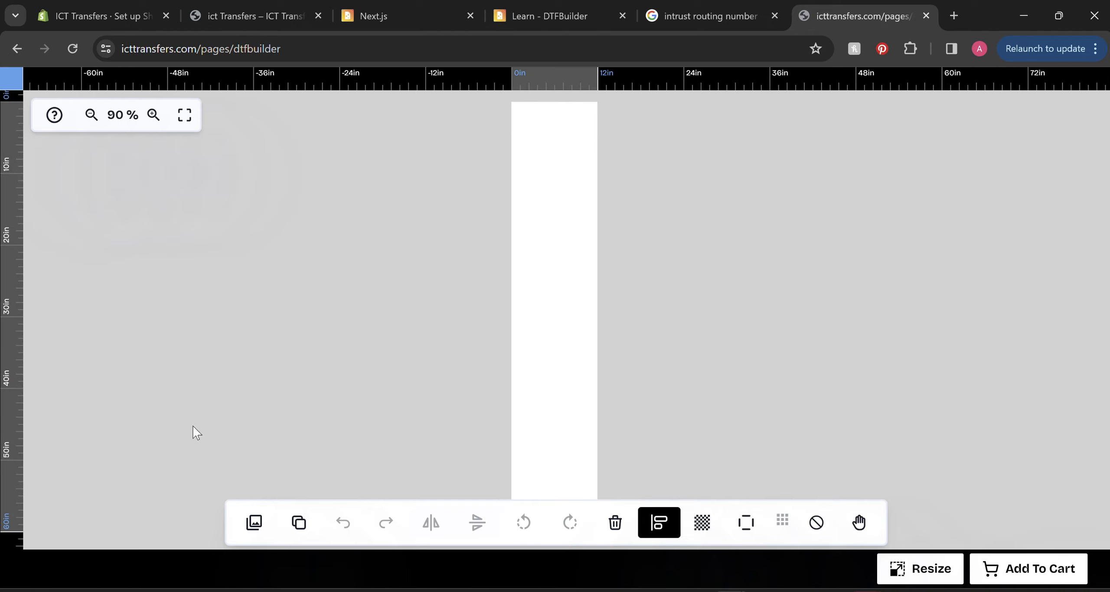
# Step: Upload the image "Stressed about stress-Stained (2)" from the Sublimation > funny designs folder to My Assets
pyautogui.click(254, 522)
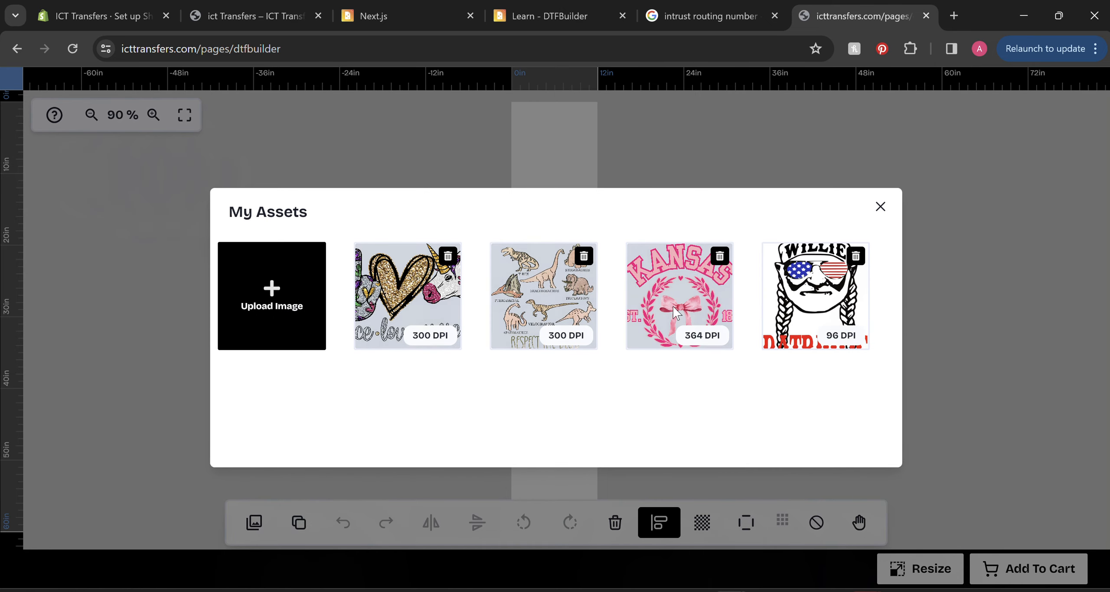
pyautogui.click(300, 295)
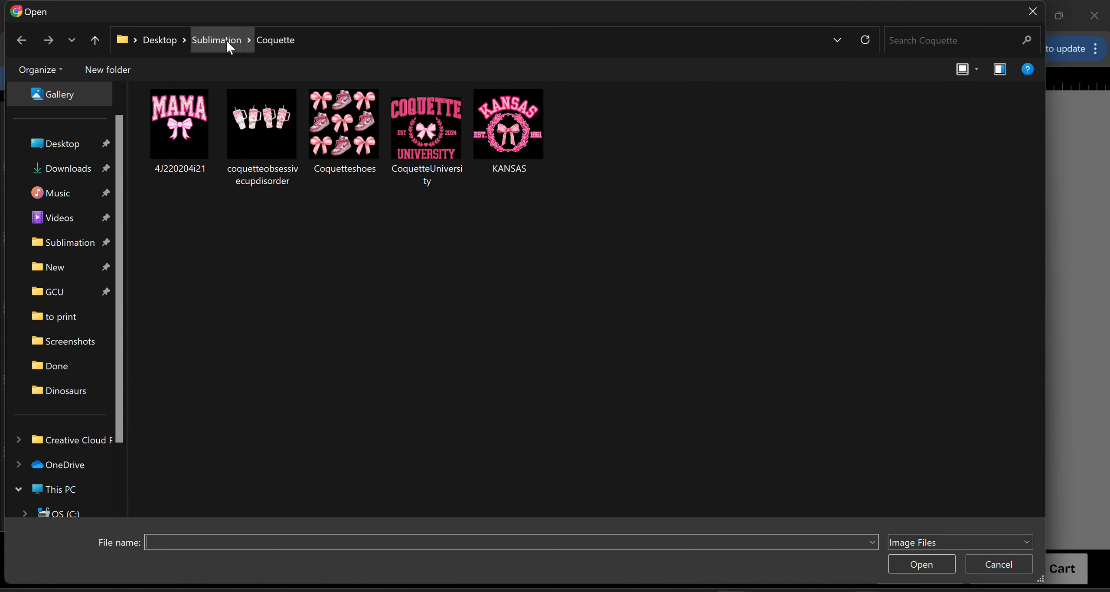
pyautogui.click(224, 40)
pyautogui.scroll(-10, 690, 260)
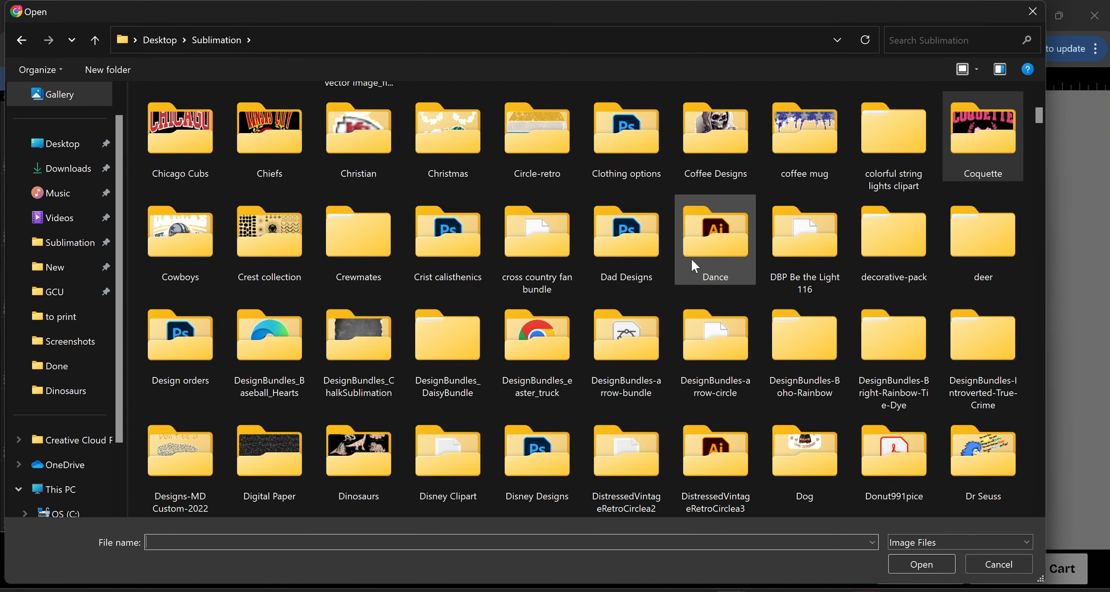
pyautogui.doubleClick(449, 374)
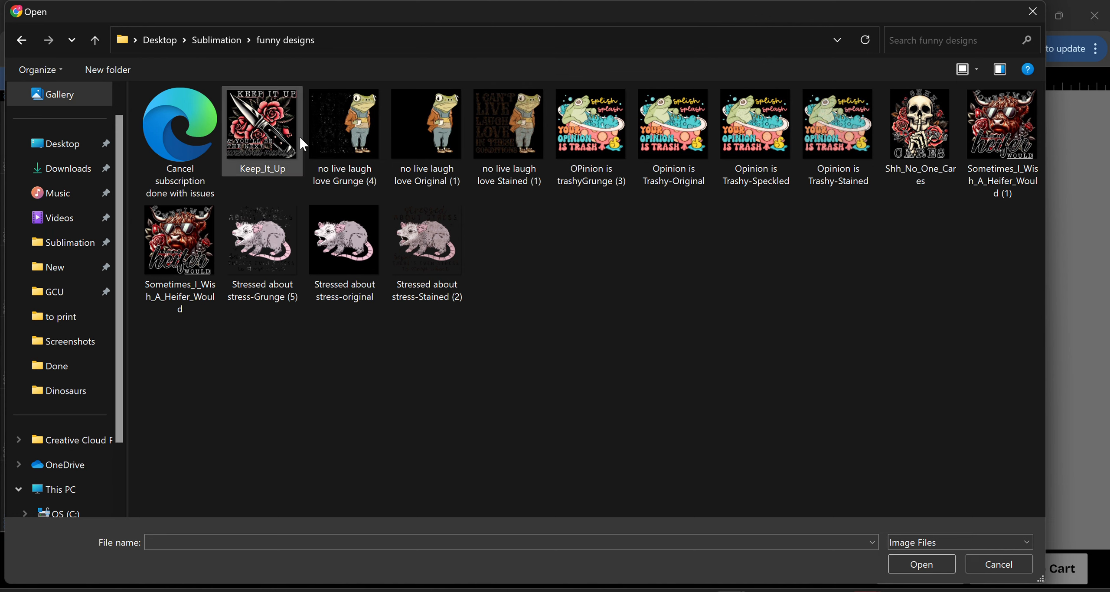
pyautogui.click(275, 126)
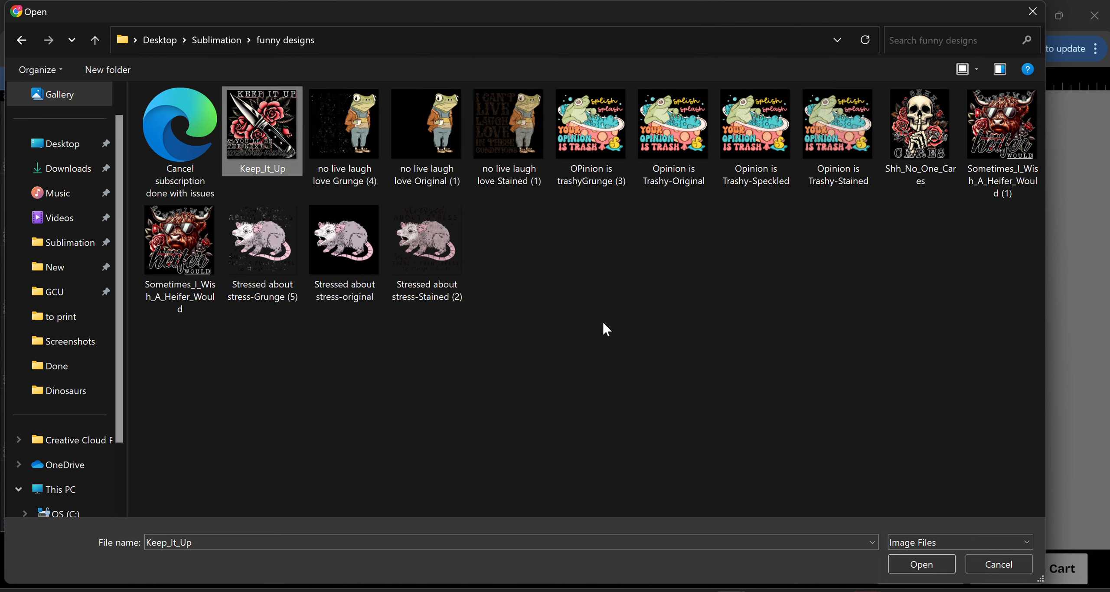
pyautogui.click(413, 270)
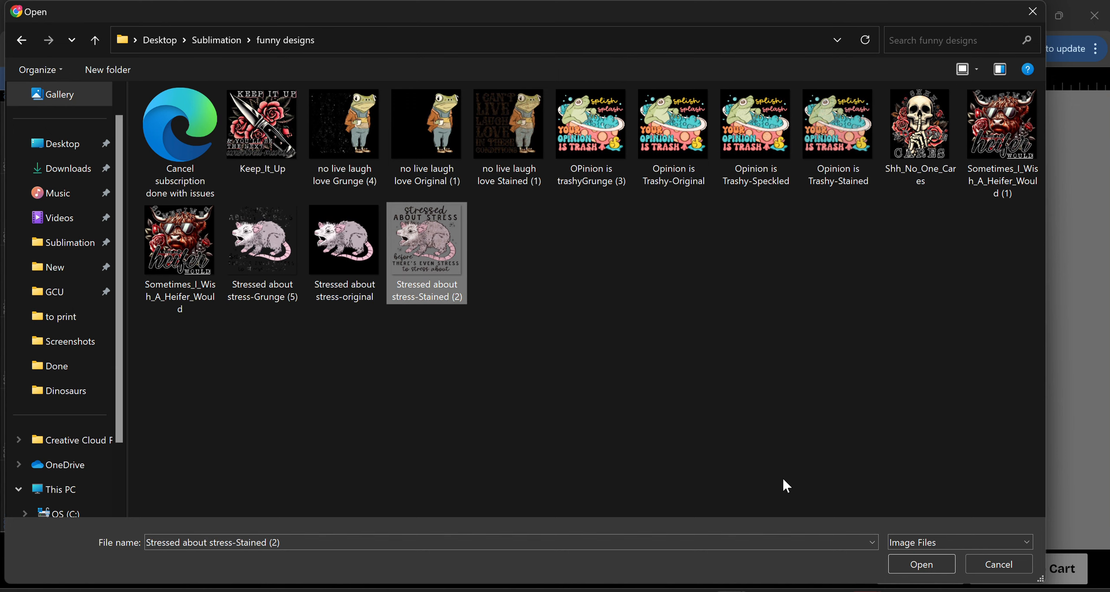
pyautogui.click(921, 565)
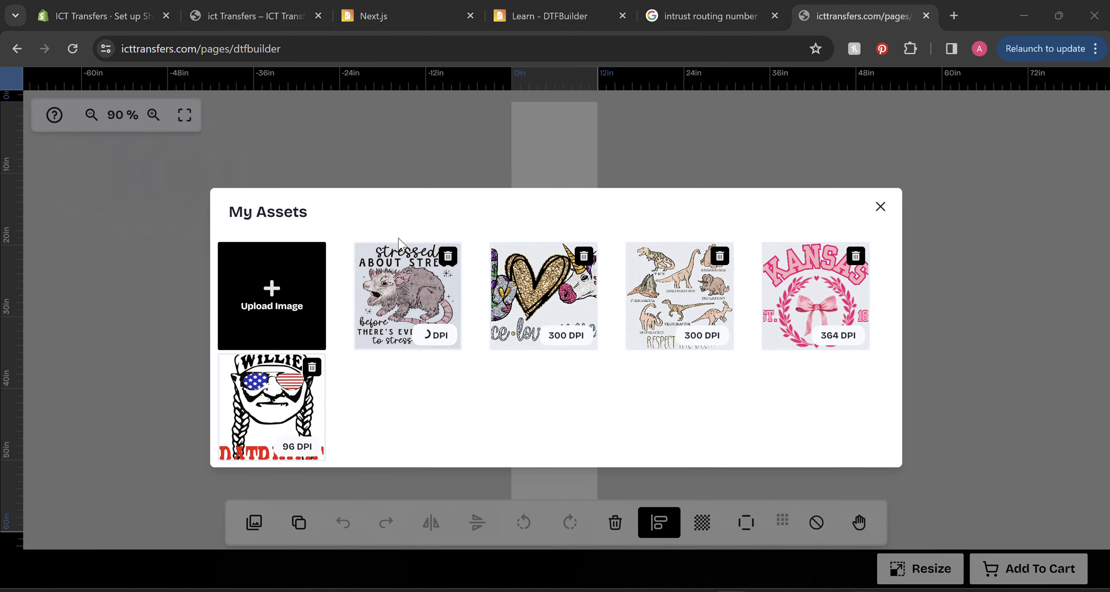
# Step: Upload the image "begin" from the Sublimation > St Pattys folder to My Assets
pyautogui.click(272, 299)
pyautogui.click(274, 147)
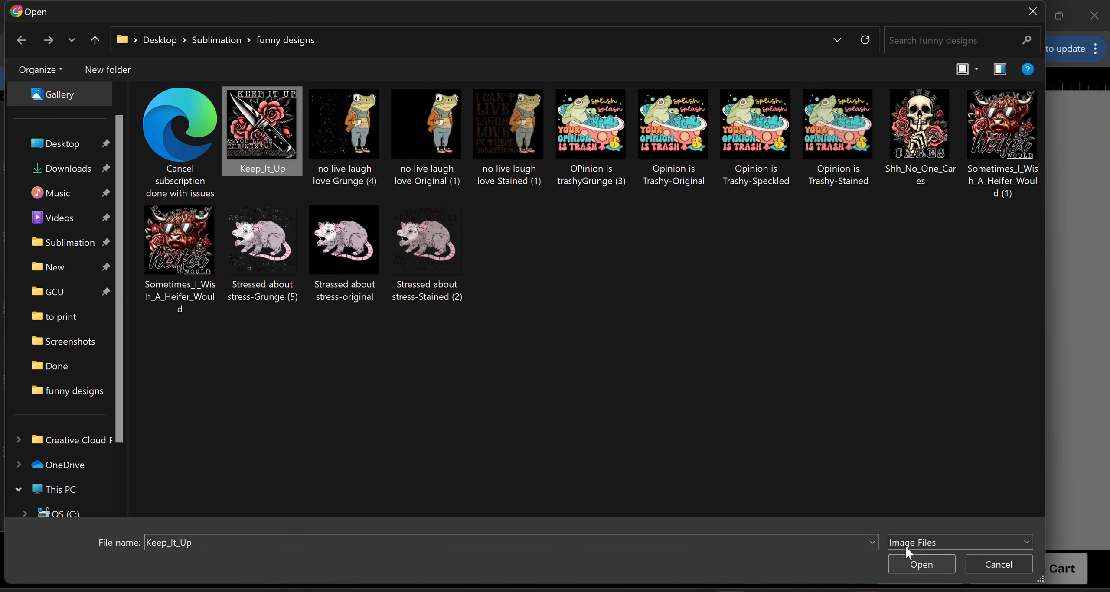
pyautogui.click(237, 39)
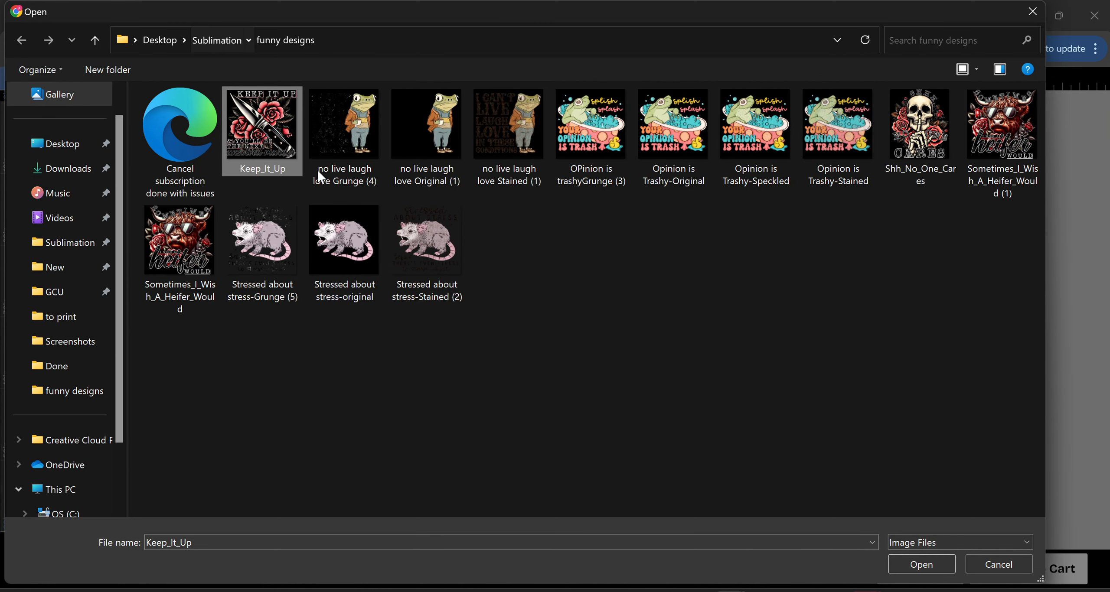
pyautogui.scroll(-3, 459, 295)
pyautogui.scroll(-5, 261, 440)
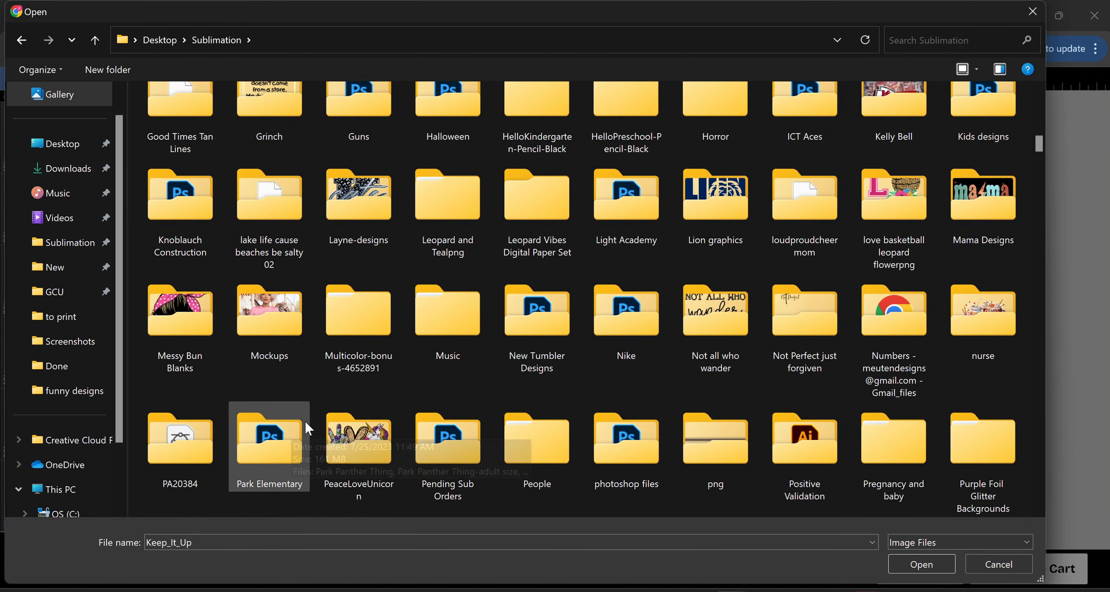
pyautogui.scroll(-8, 299, 441)
pyautogui.doubleClick(298, 373)
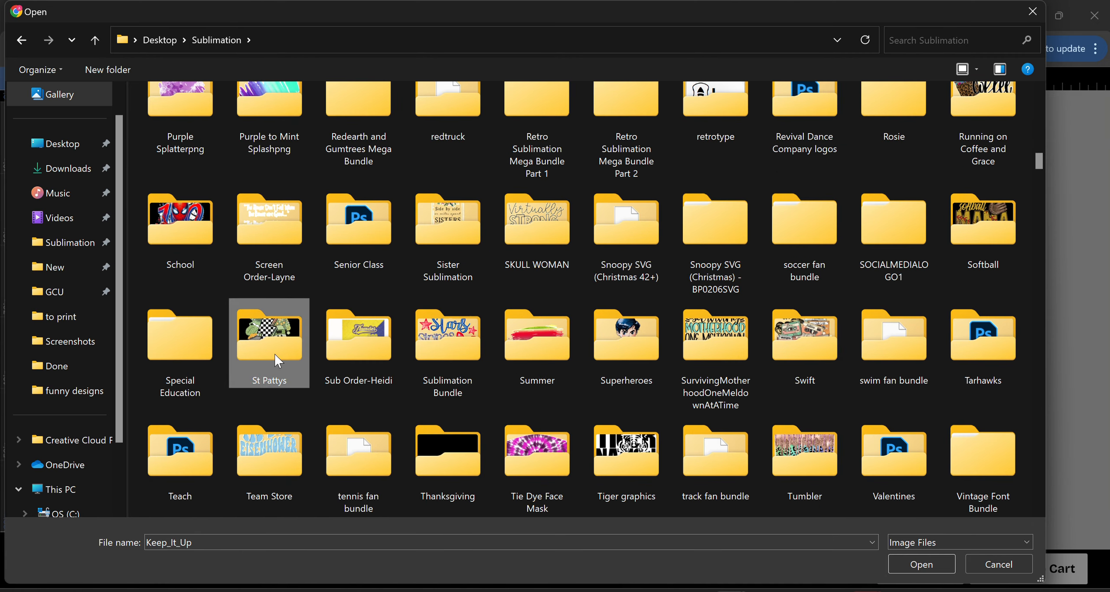
pyautogui.click(334, 136)
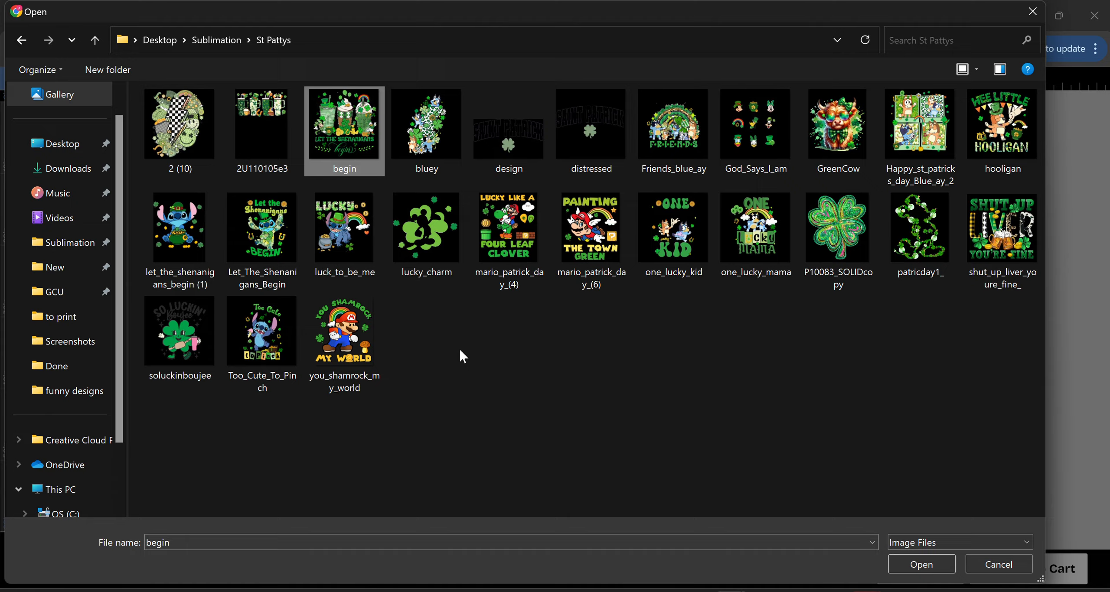
pyautogui.click(921, 564)
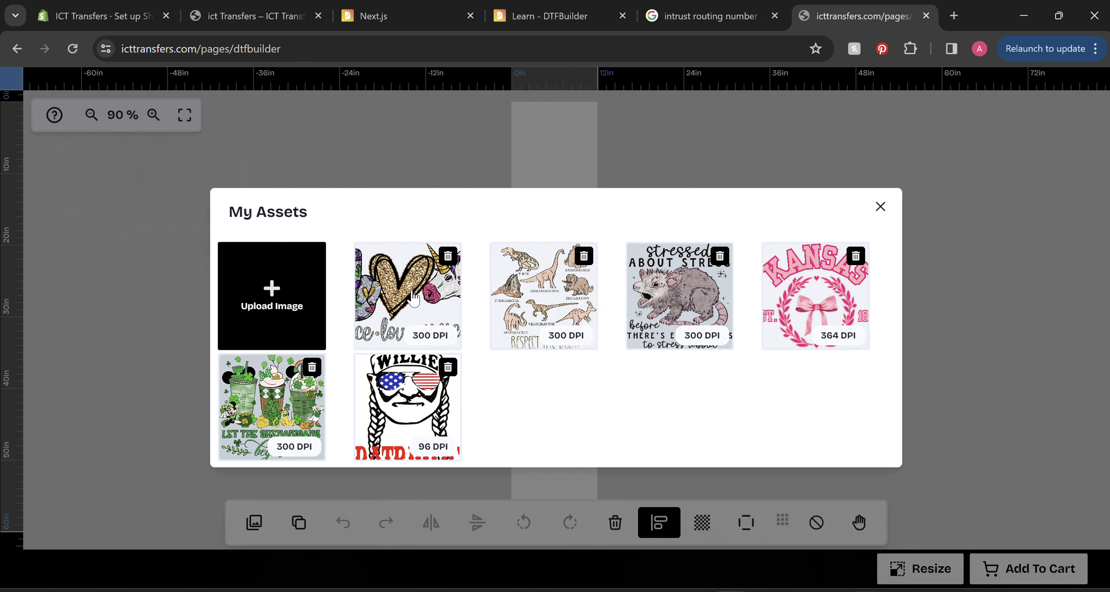
# Step: Add the peace-love heart, opossum, Kansas and shenanigans designs to the sheet, and try adding the 96 DPI Willie image
pyautogui.click(413, 298)
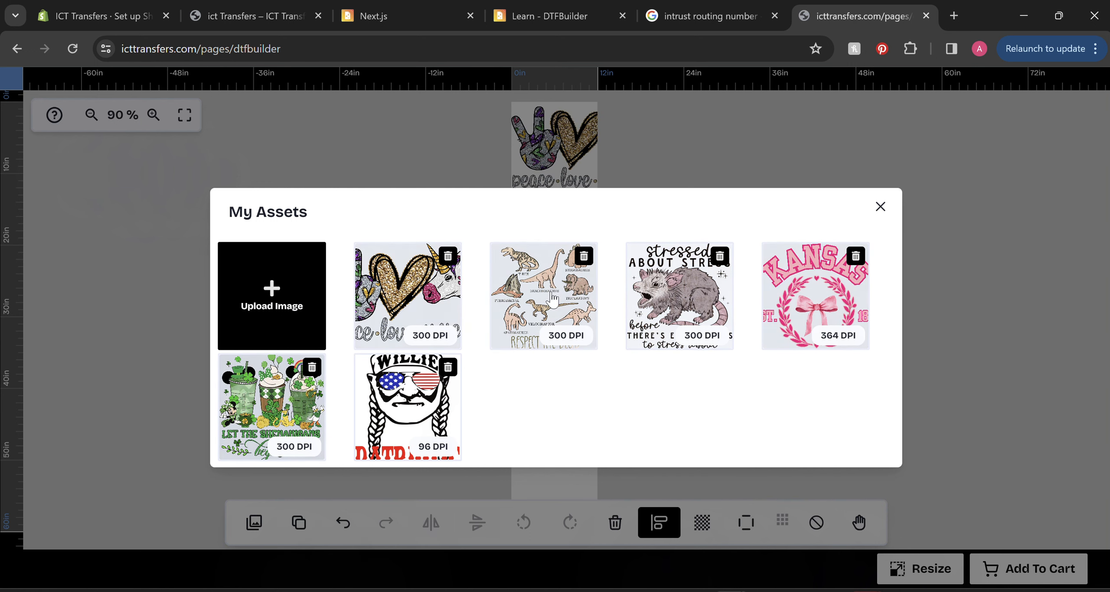
pyautogui.click(648, 282)
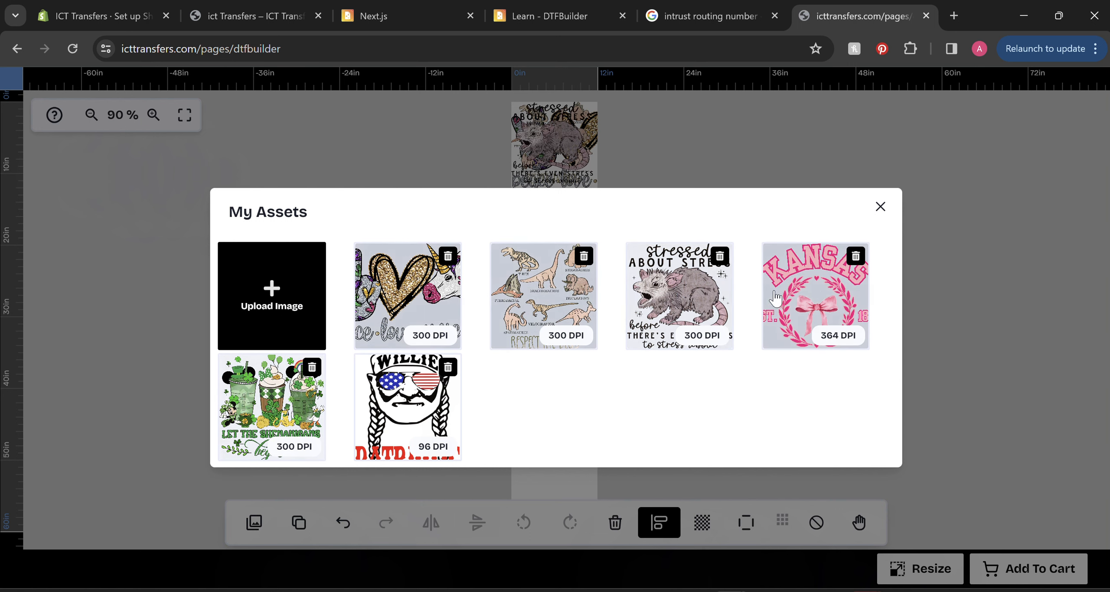
pyautogui.click(775, 298)
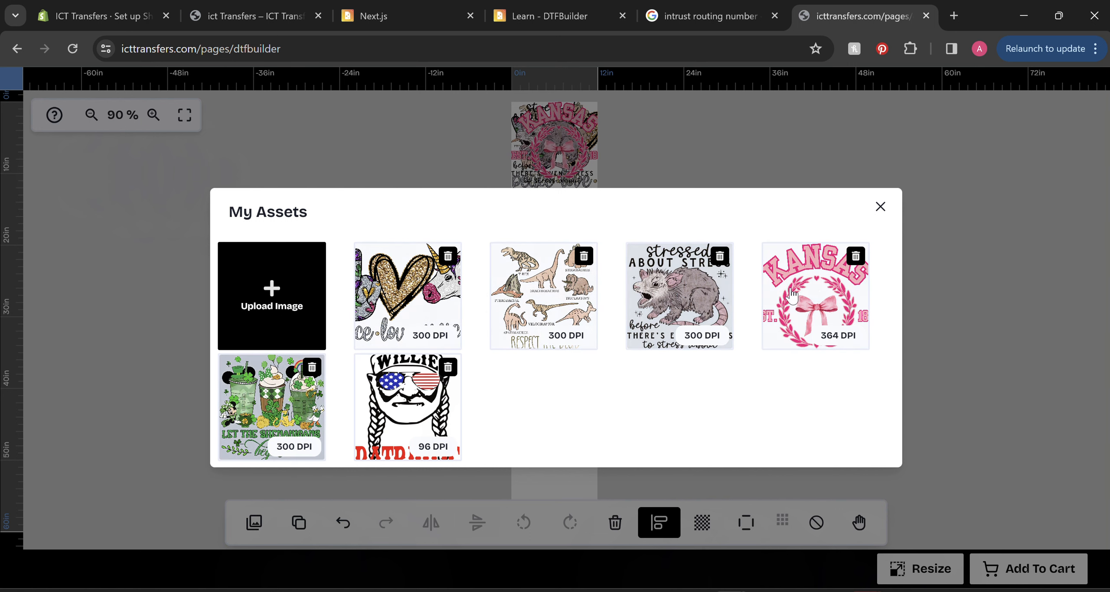
pyautogui.click(295, 410)
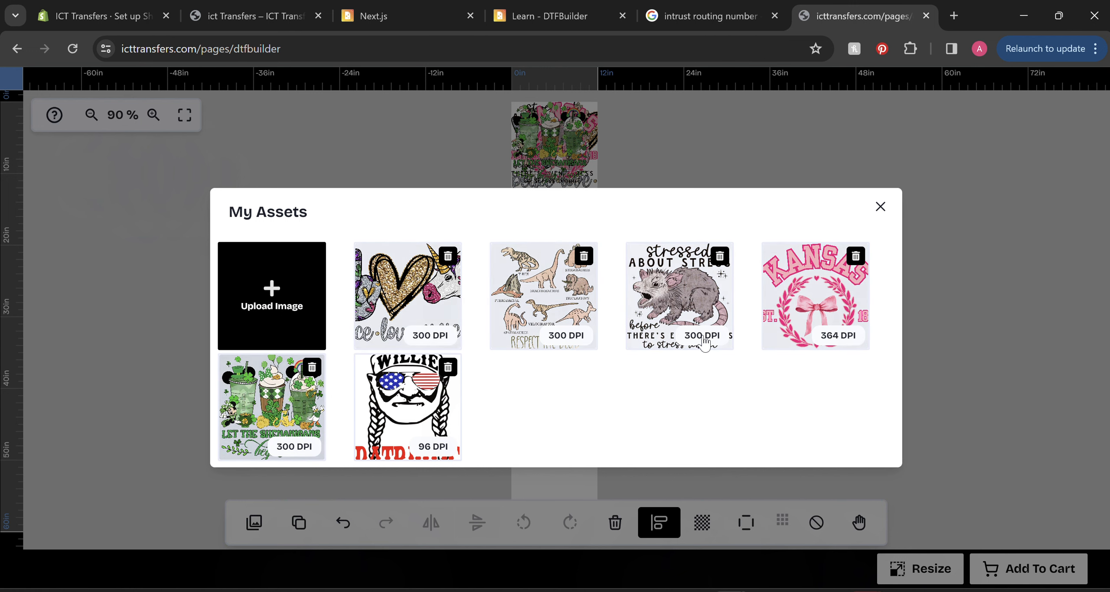
pyautogui.click(415, 388)
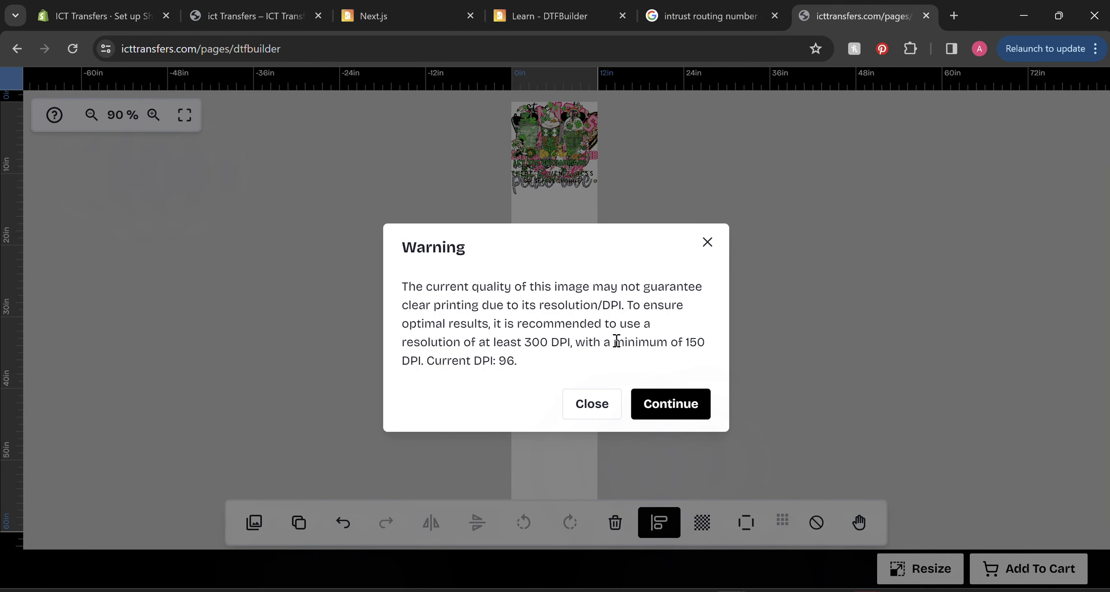
pyautogui.click(672, 405)
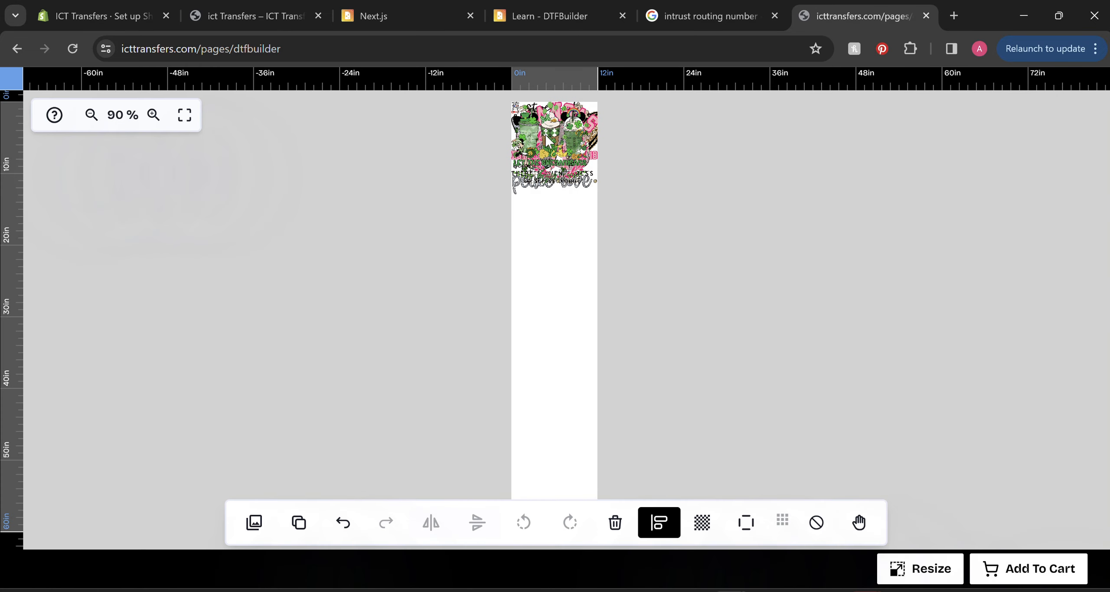
# Step: Move both shenanigans designs down the sheet below the stacked images, shrinking the lower one to about 7.23 × 7.63 in
pyautogui.moveTo(547, 141); pyautogui.dragTo(553, 261)
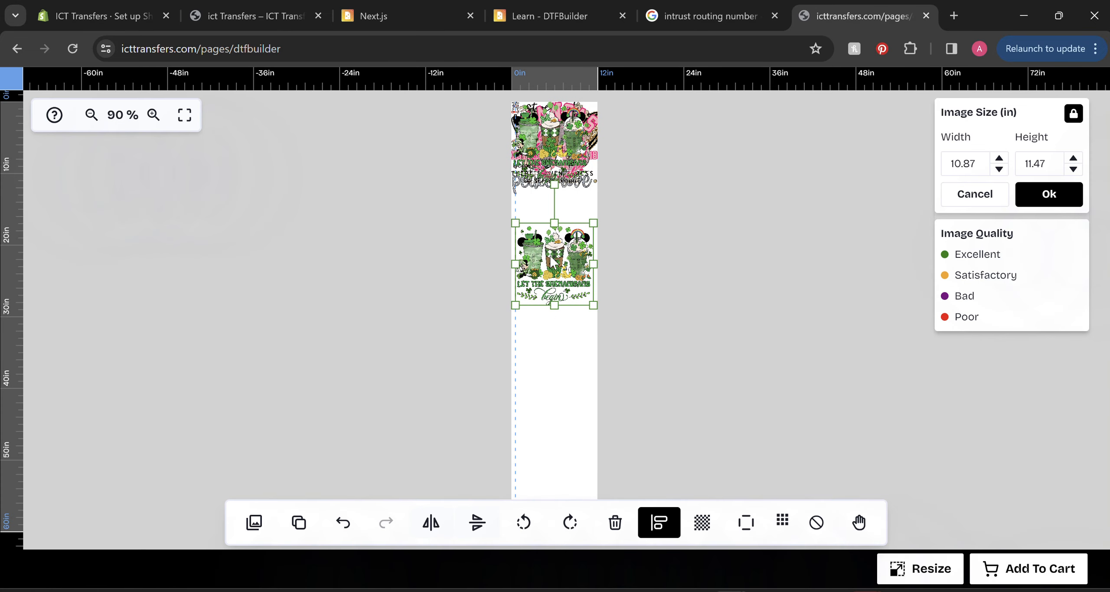
pyautogui.moveTo(558, 193); pyautogui.dragTo(554, 323)
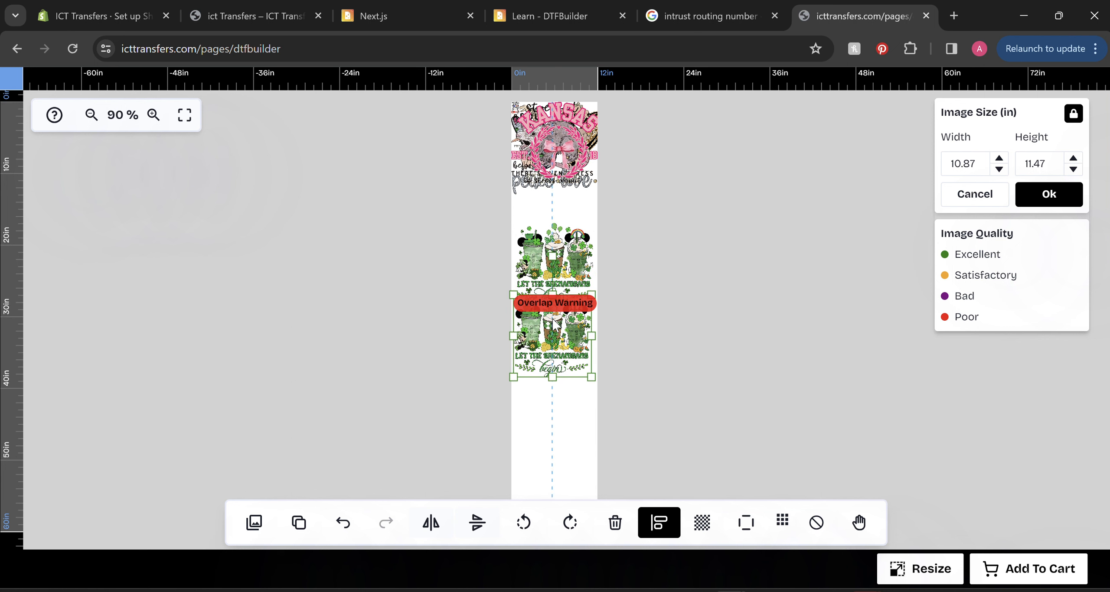
pyautogui.moveTo(592, 376); pyautogui.dragTo(567, 364)
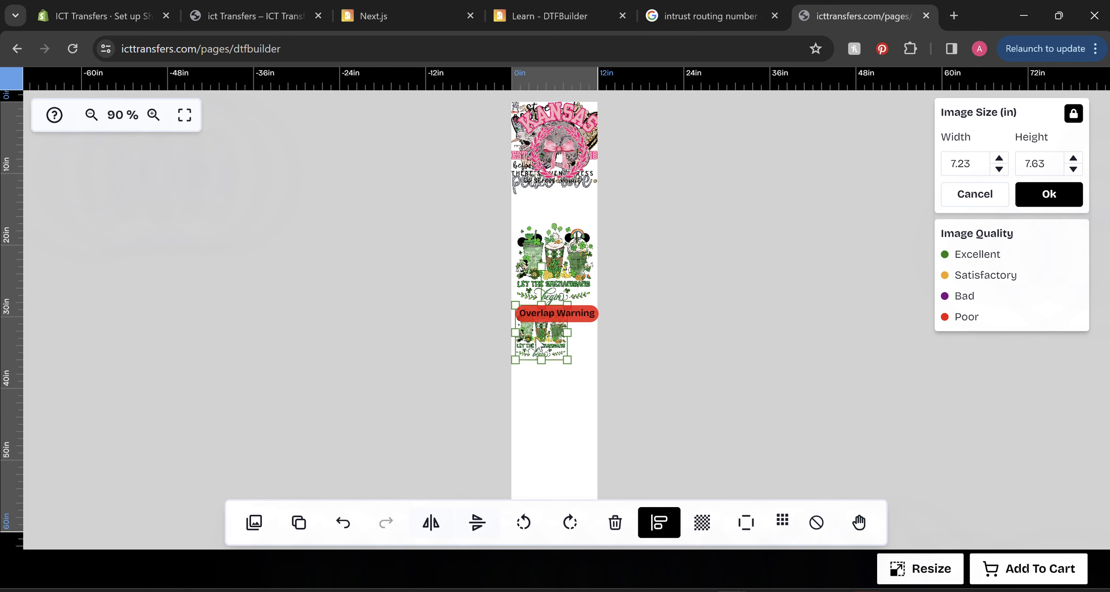
pyautogui.moveTo(535, 328); pyautogui.dragTo(540, 345)
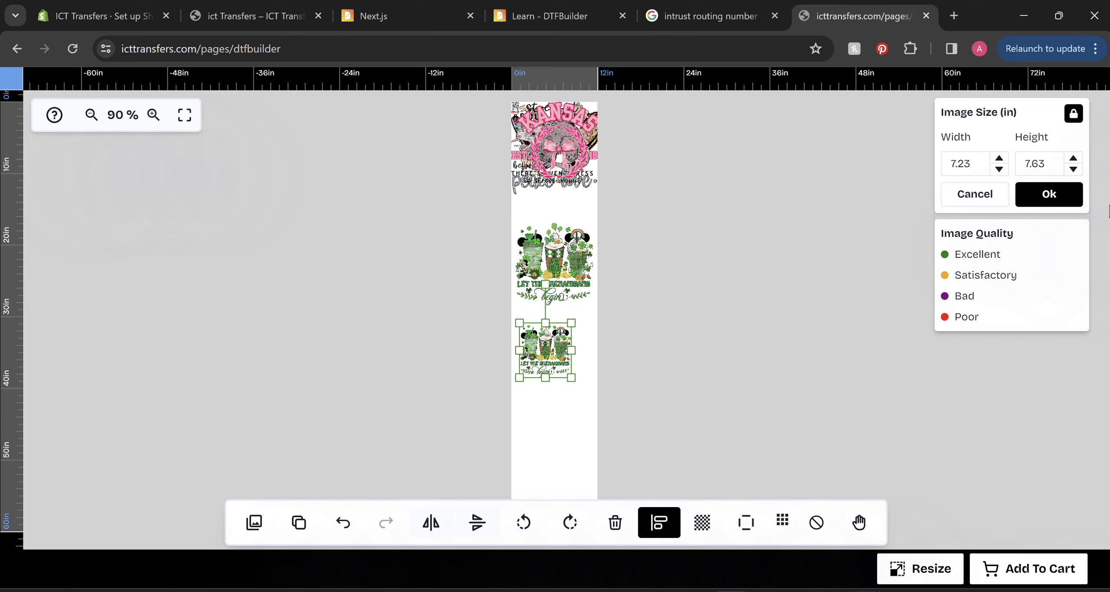
# Step: Set the lower shenanigans design's width to 10 in with its proportions locked
pyautogui.moveTo(979, 166); pyautogui.dragTo(928, 172)
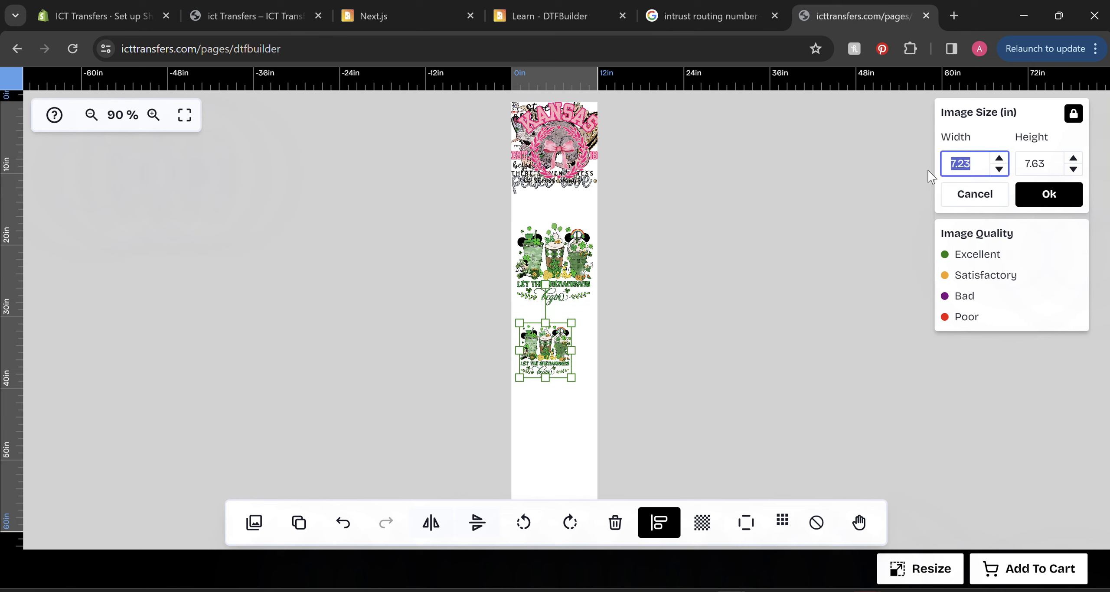
pyautogui.write('10')
pyautogui.click(1054, 196)
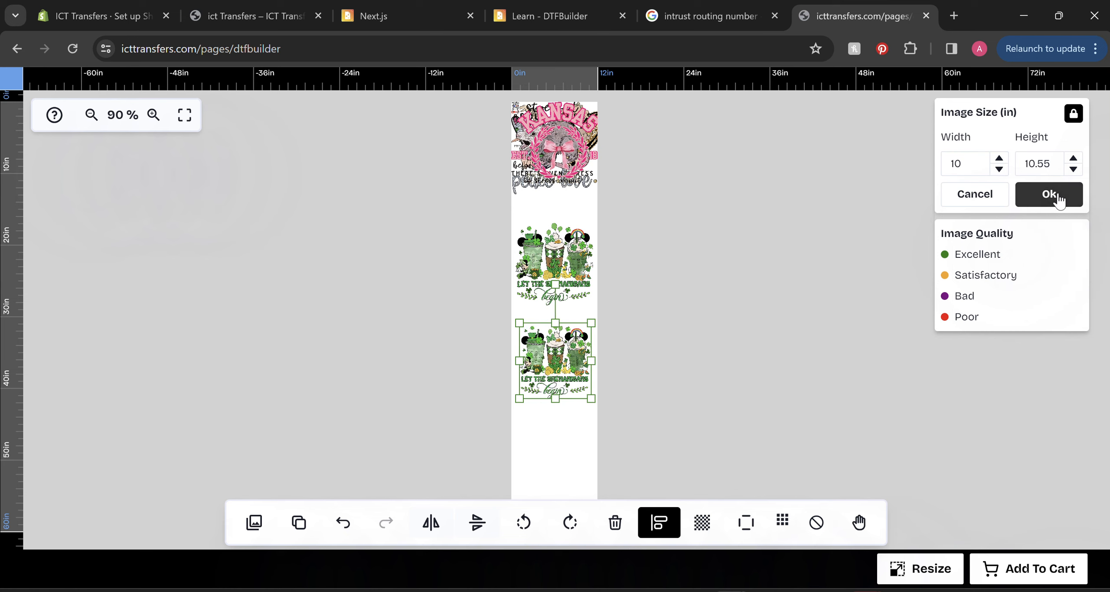
# Step: Move one Kansas design below the shenanigans designs and delete the duplicate Kansas design from the stack
pyautogui.moveTo(560, 162); pyautogui.dragTo(561, 463)
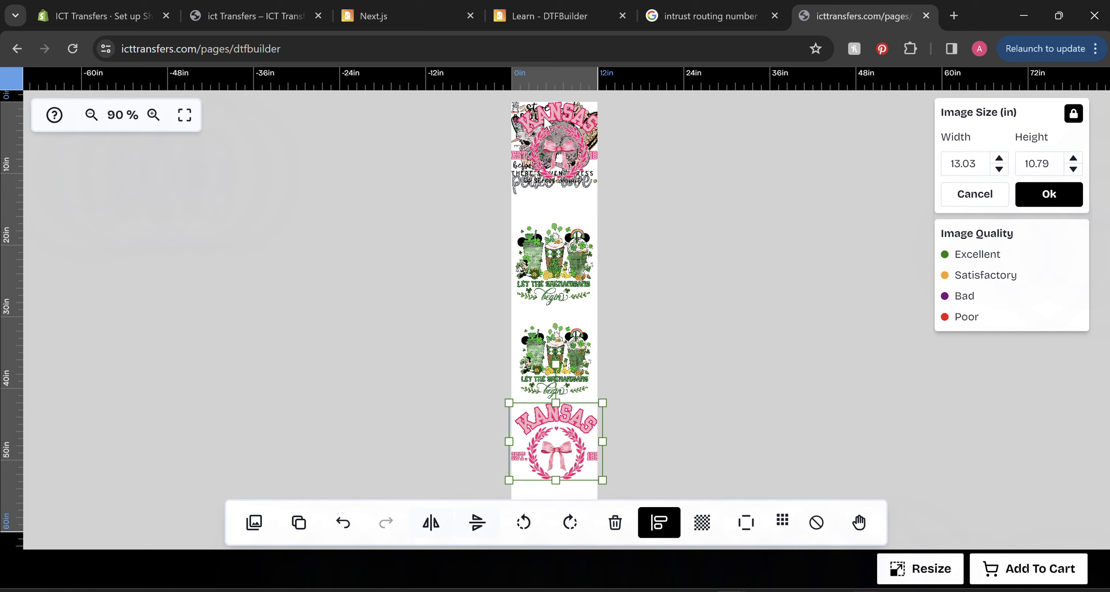
pyautogui.moveTo(544, 117); pyautogui.dragTo(542, 188)
pyautogui.press('Delete')
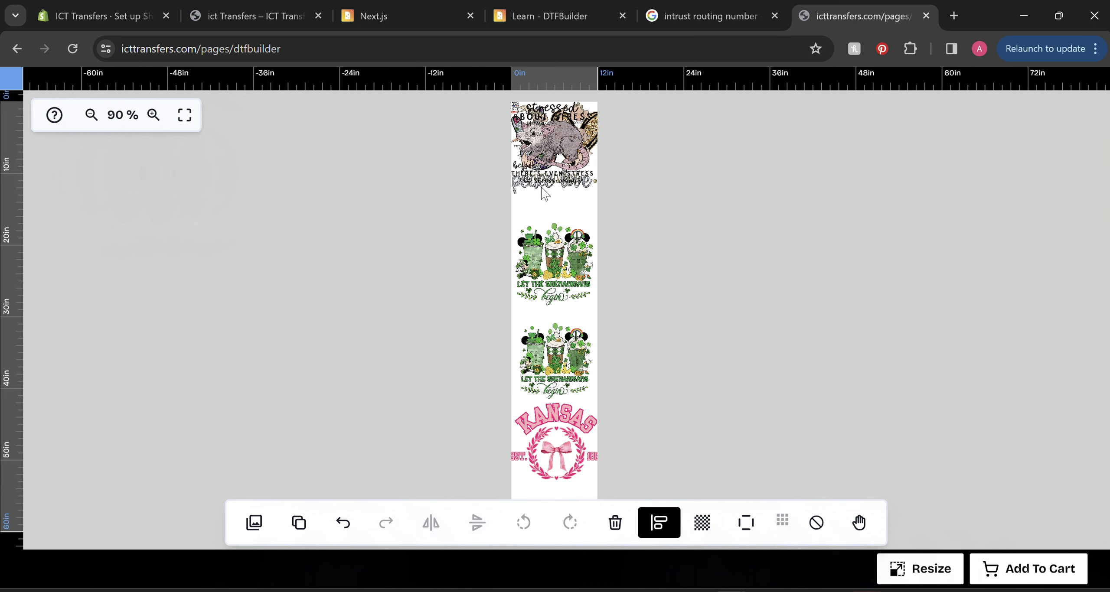
# Step: Set the stacked opossum design's width to 11 in with its proportions locked
pyautogui.click(538, 147)
pyautogui.moveTo(971, 168); pyautogui.dragTo(937, 171)
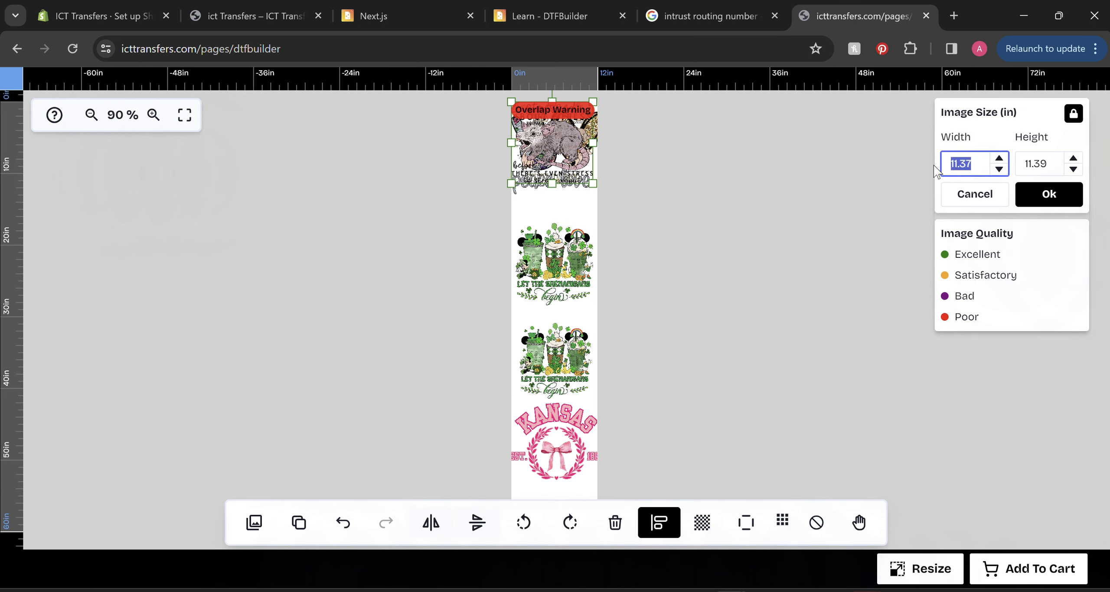
pyautogui.write('11')
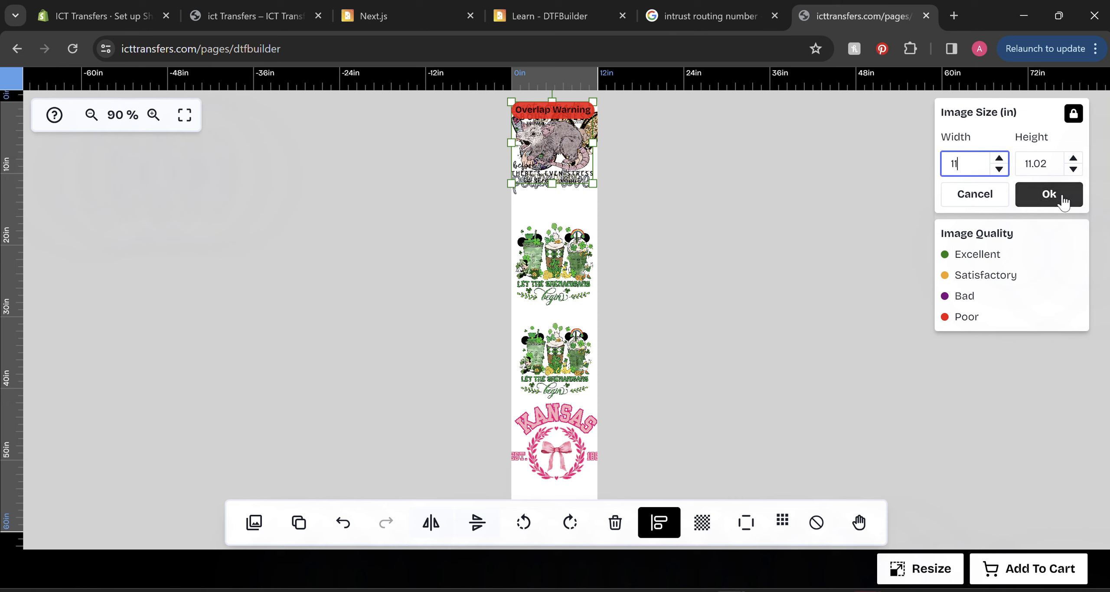
pyautogui.click(1049, 194)
# Step: Replace the lower shenanigans design with the opossum design, deleting the former and fitting the latter just above the Kansas design
pyautogui.moveTo(549, 154); pyautogui.dragTo(556, 384)
pyautogui.scroll(2, 556, 384)
pyautogui.scroll(-5, 557, 378)
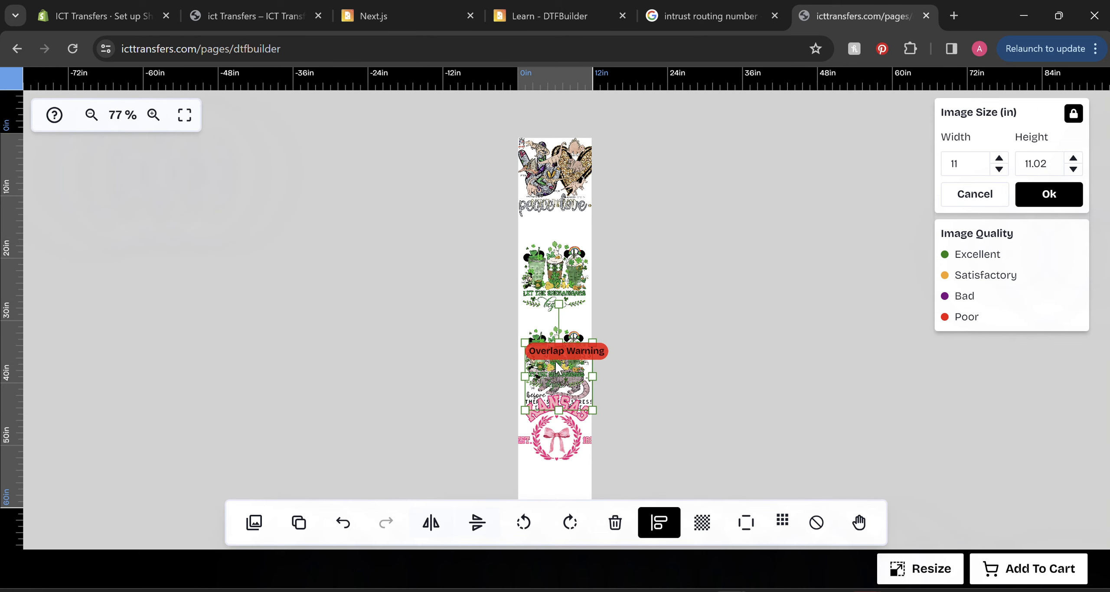
pyautogui.moveTo(546, 373); pyautogui.dragTo(548, 460)
pyautogui.press('Delete')
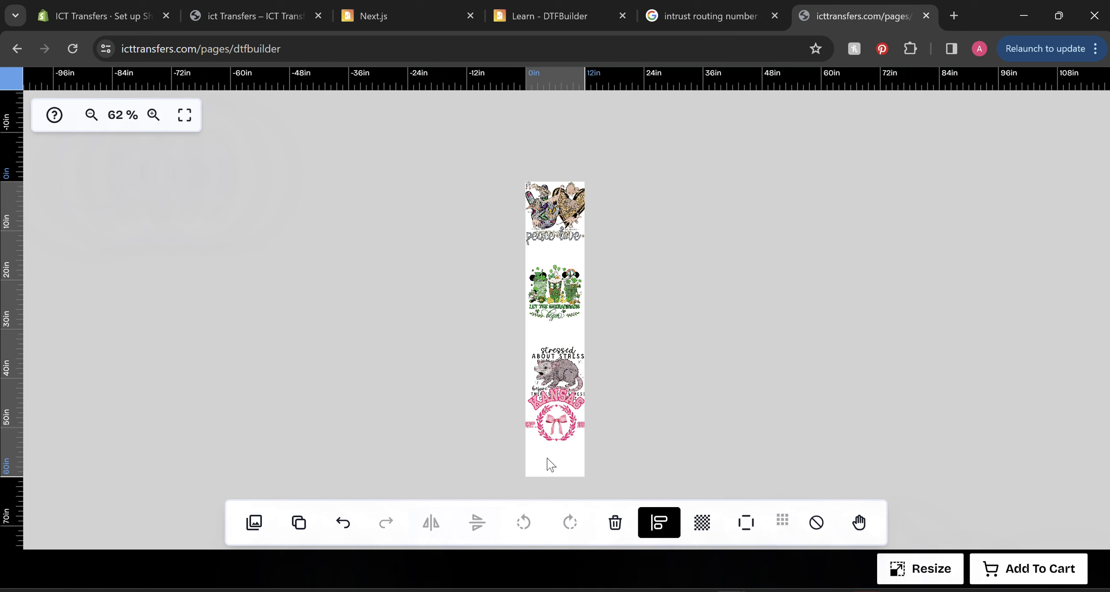
pyautogui.moveTo(550, 407); pyautogui.dragTo(559, 355)
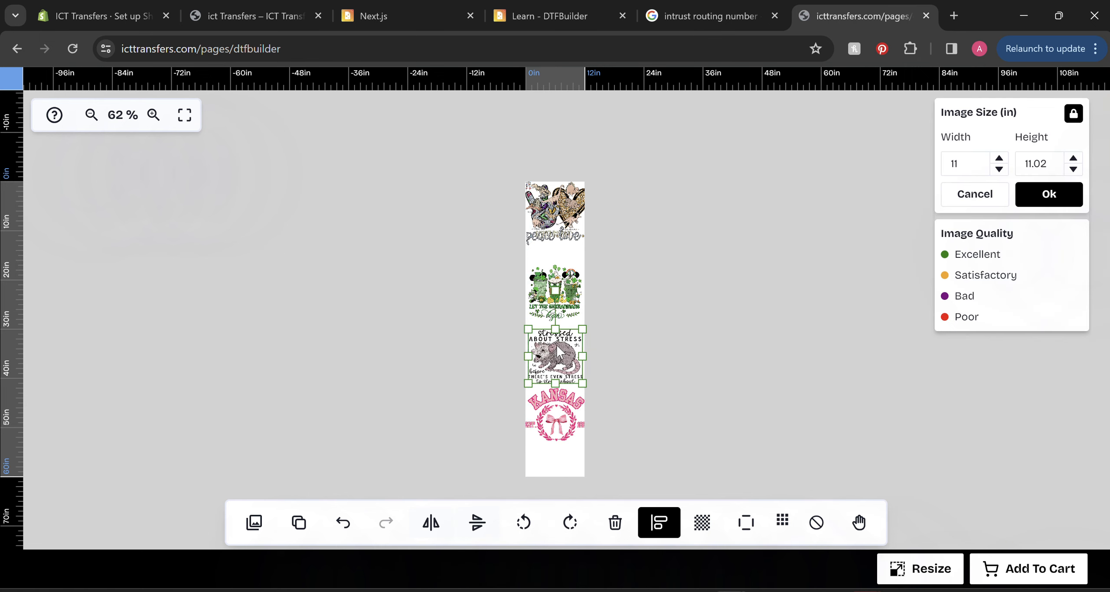
# Step: Try to set the Kansas design's width to 11.75 in with its proportions locked
pyautogui.click(553, 409)
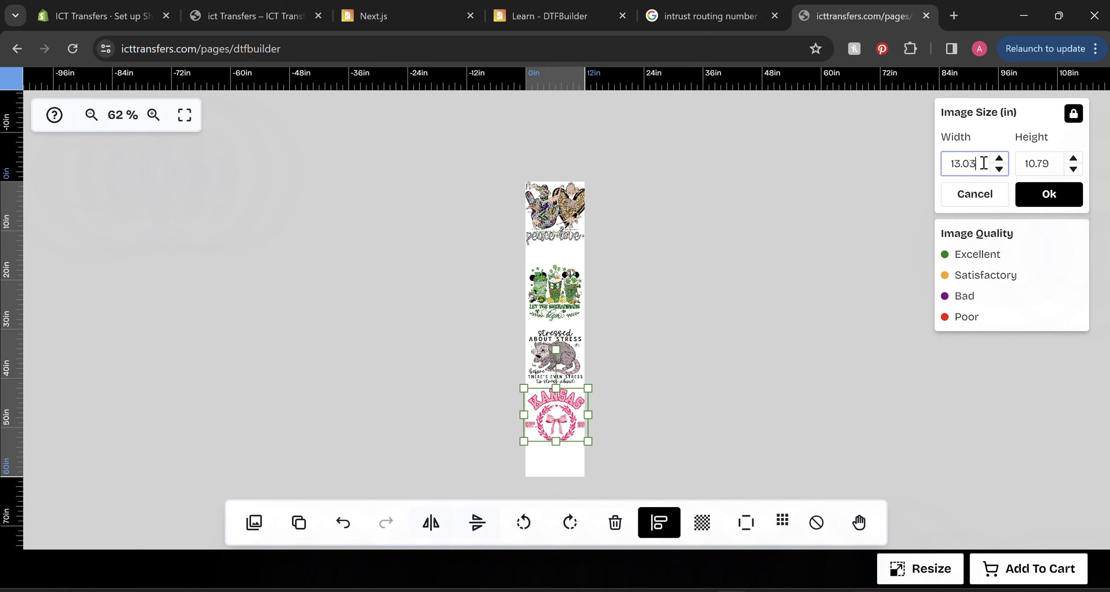
pyautogui.moveTo(983, 163); pyautogui.dragTo(940, 173)
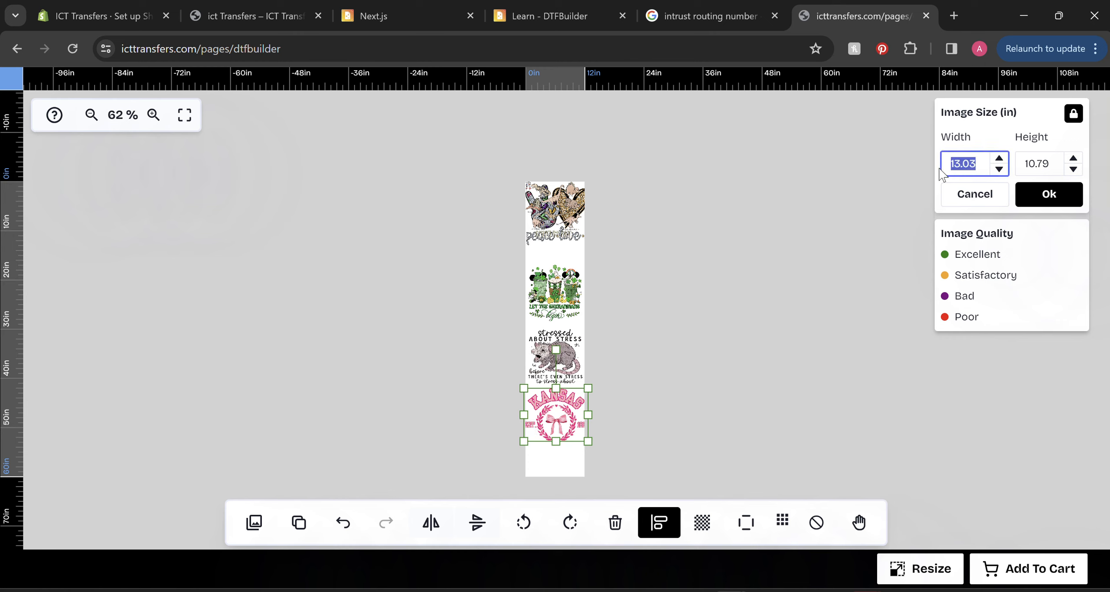
pyautogui.write('11.75')
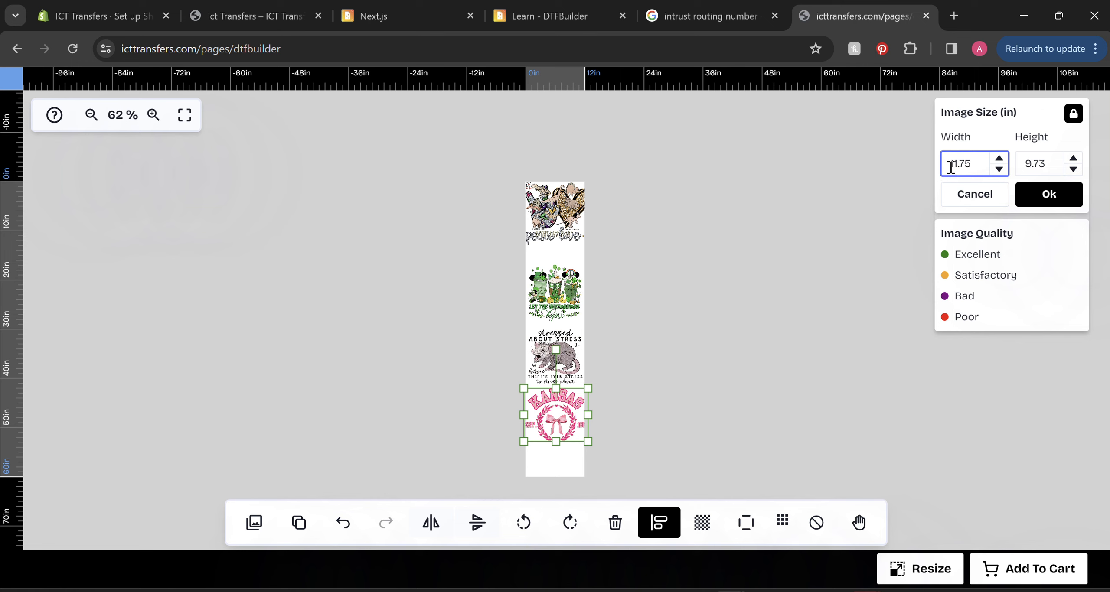
# Step: Move one dinosaur design between the peace-love and shenanigans designs, and delete the dinosaur duplicate overlapping the peace-love design
pyautogui.moveTo(554, 217); pyautogui.dragTo(560, 257)
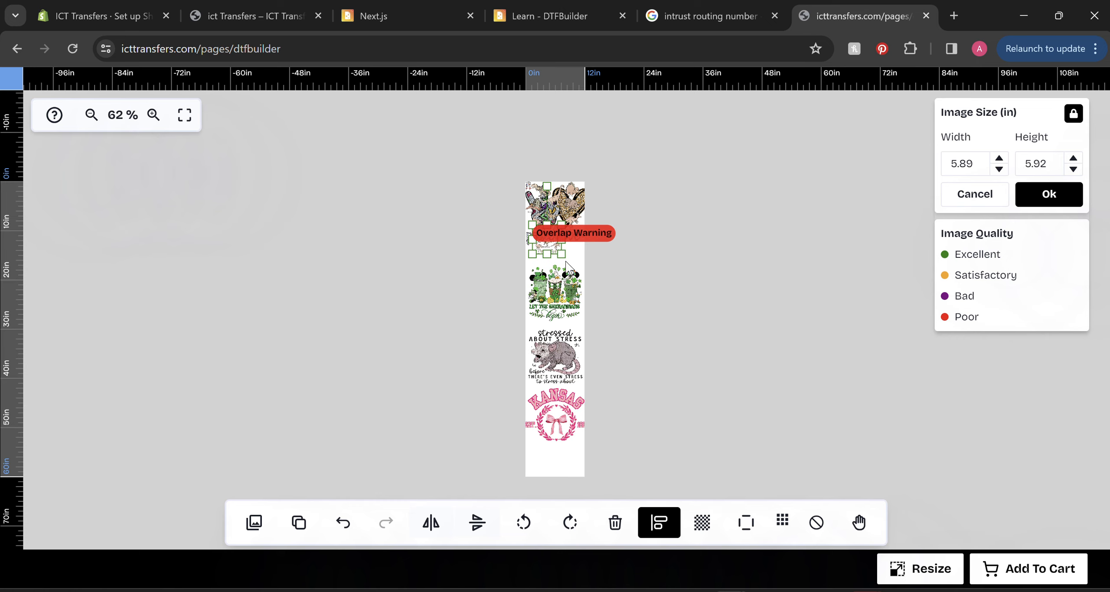
pyautogui.scroll(5, 607, 297)
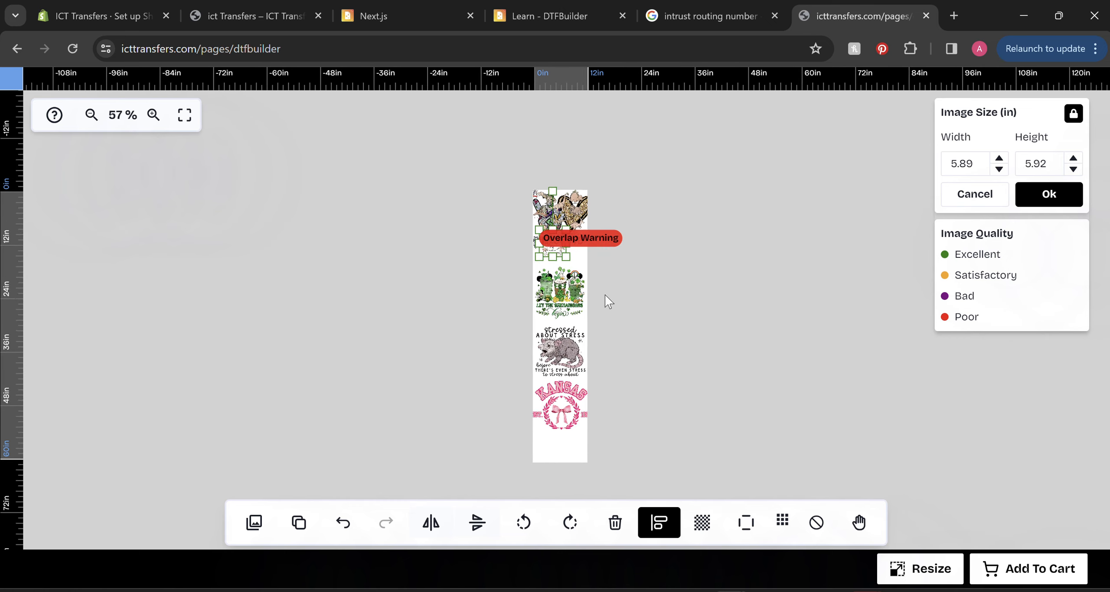
pyautogui.scroll(1, 607, 321)
pyautogui.click(506, 289)
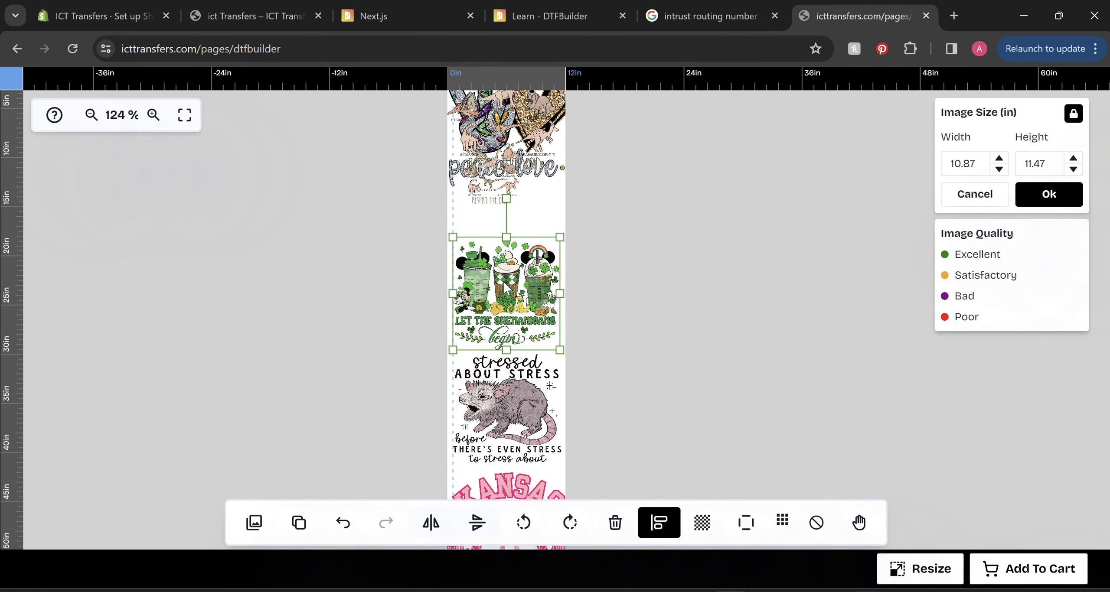
pyautogui.moveTo(488, 188); pyautogui.dragTo(478, 214)
pyautogui.moveTo(474, 138); pyautogui.dragTo(500, 143)
pyautogui.press('Delete')
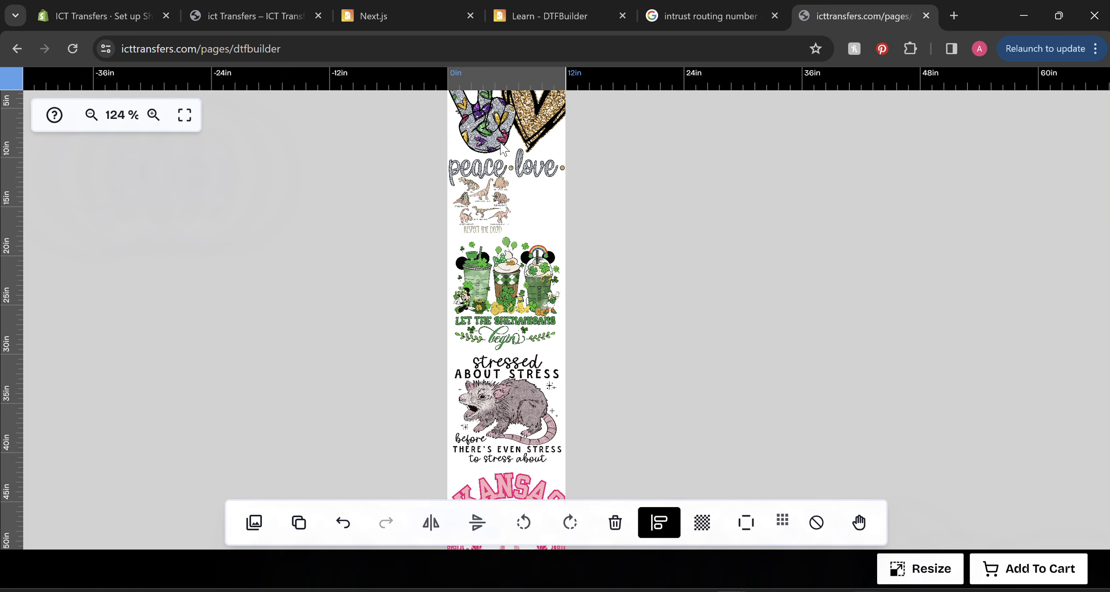
# Step: Try narrowing the peace-love design to about 10.98 in wide, and undo the resize
pyautogui.scroll(-1, 503, 149)
pyautogui.click(504, 150)
pyautogui.scroll(-1, 506, 152)
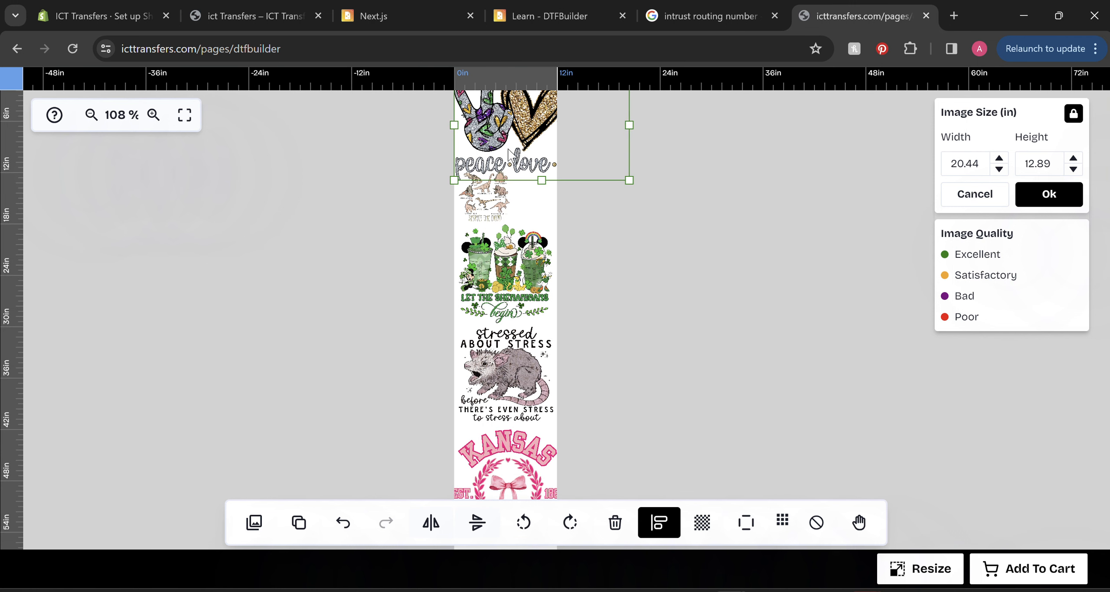
pyautogui.moveTo(624, 123); pyautogui.dragTo(550, 119)
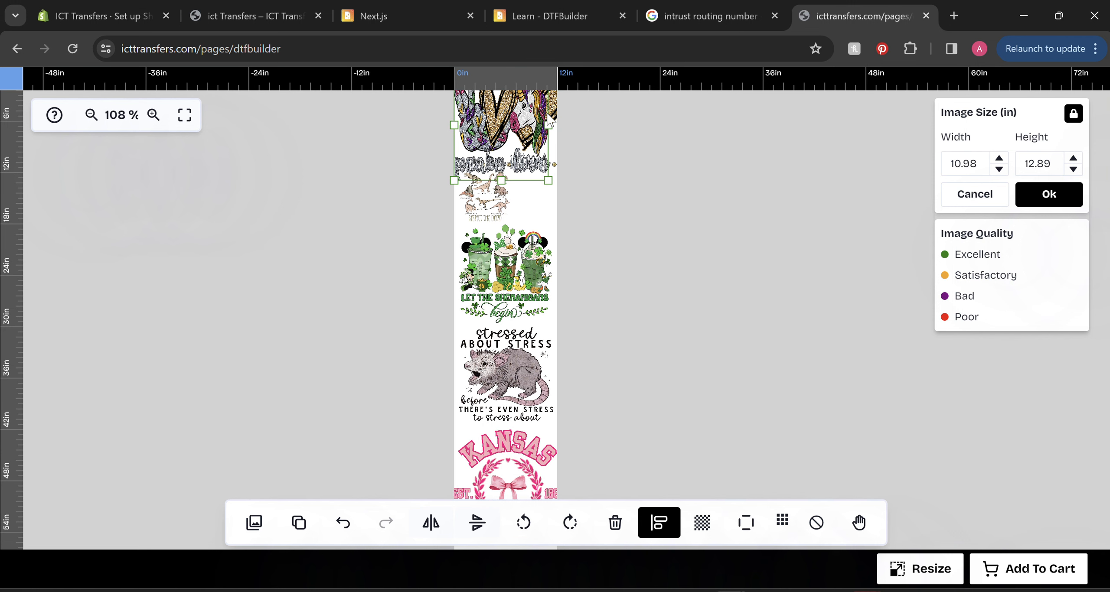
pyautogui.hotkey('ctrl', 'z')
# Step: Shrink the peace-love design proportionally to about 11.47 × 7.14 in and center it across the sheet above the dinosaur design
pyautogui.click(548, 119)
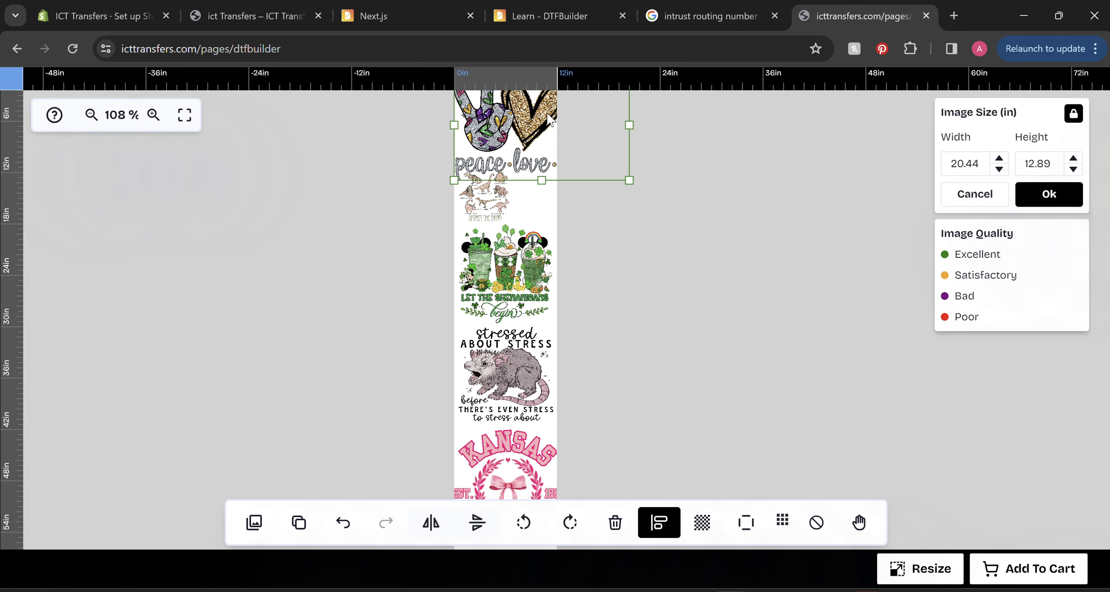
pyautogui.moveTo(629, 125)
pyautogui.mouseDown()
pyautogui.moveTo(578, 124)
pyautogui.moveTo(631, 125)
pyautogui.mouseUp()
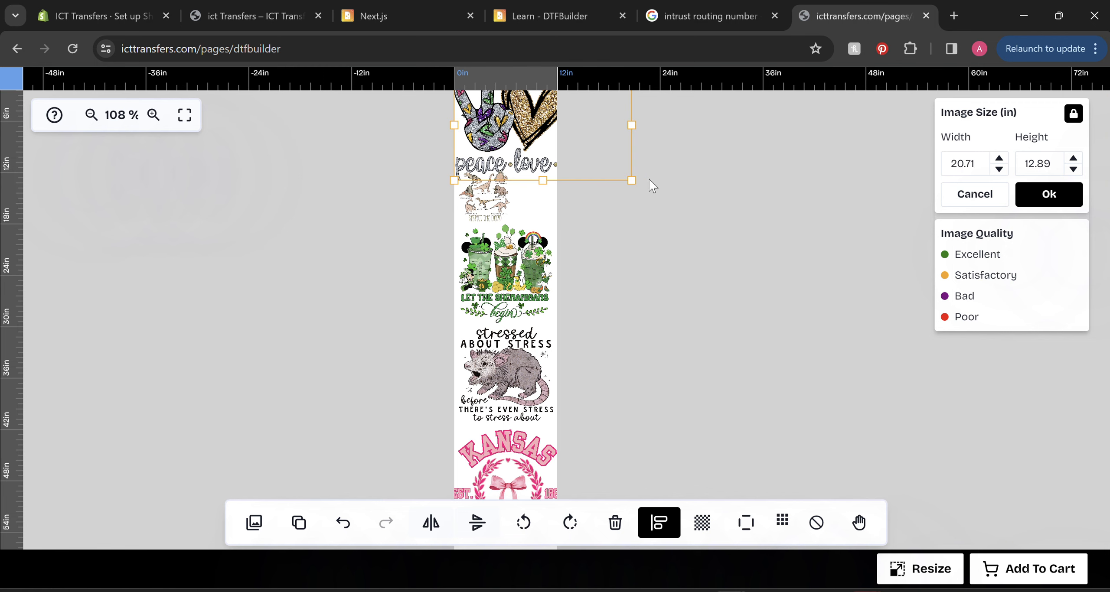
pyautogui.moveTo(632, 180); pyautogui.dragTo(552, 131)
pyautogui.moveTo(505, 102); pyautogui.dragTo(507, 104)
pyautogui.scroll(-1, 508, 173)
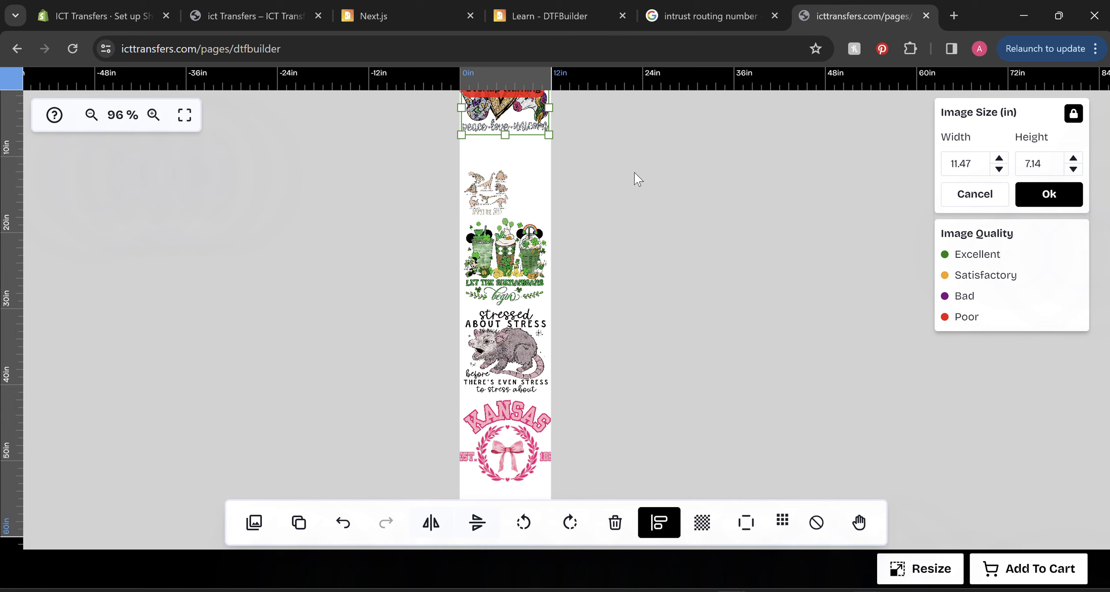
pyautogui.scroll(-2, 633, 177)
pyautogui.moveTo(528, 122); pyautogui.dragTo(528, 141)
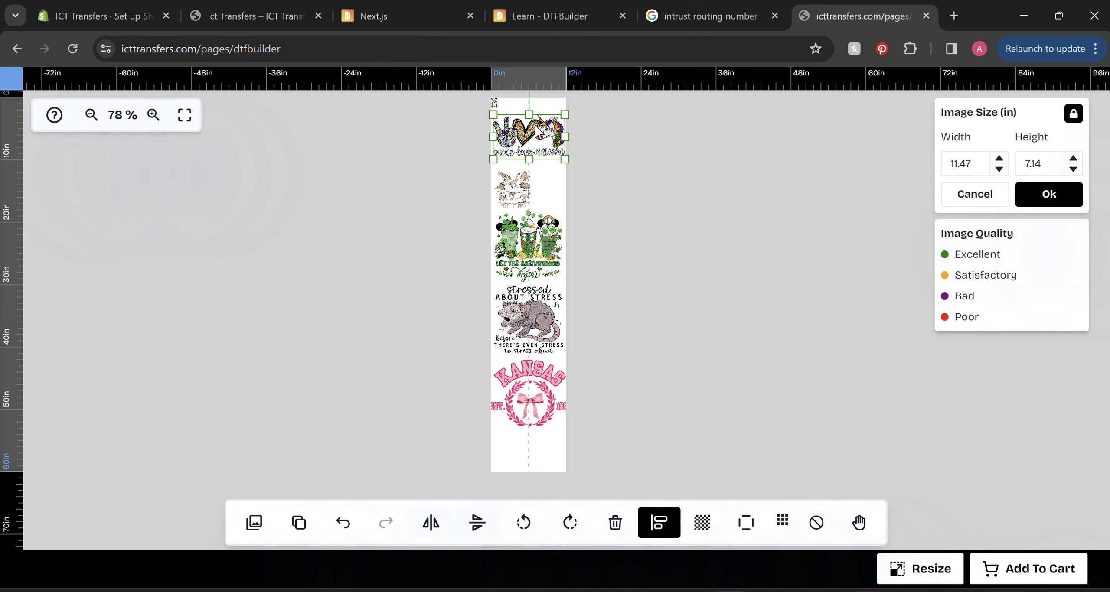
# Step: Nudge the dinosaur design up and against the sheet's left edge, between the peace-love and shenanigans designs
pyautogui.click(545, 194)
pyautogui.moveTo(522, 195); pyautogui.dragTo(517, 190)
pyautogui.scroll(-1, 584, 223)
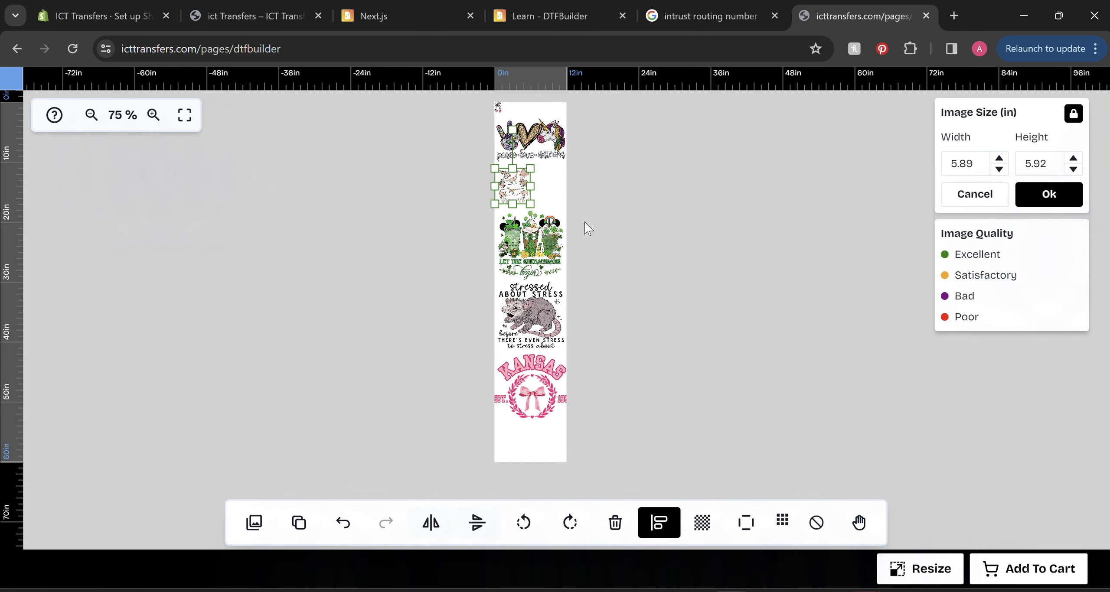
pyautogui.click(547, 429)
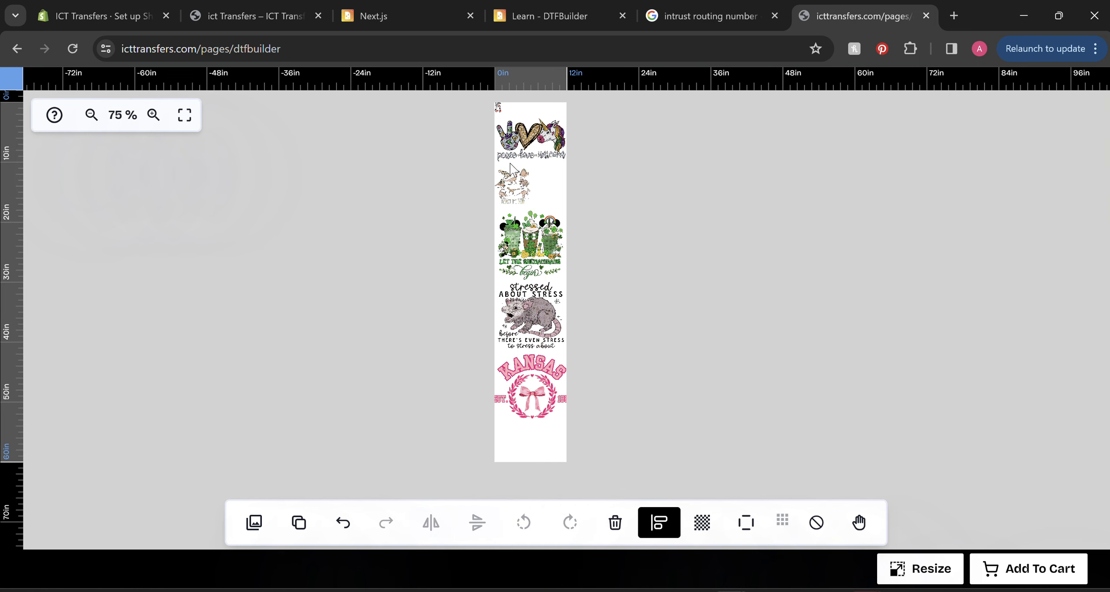
# Step: Move the small Willie design to the bottom of the sheet and try flipping it vertically and horizontally, restoring its orientation
pyautogui.moveTo(498, 107); pyautogui.dragTo(560, 424)
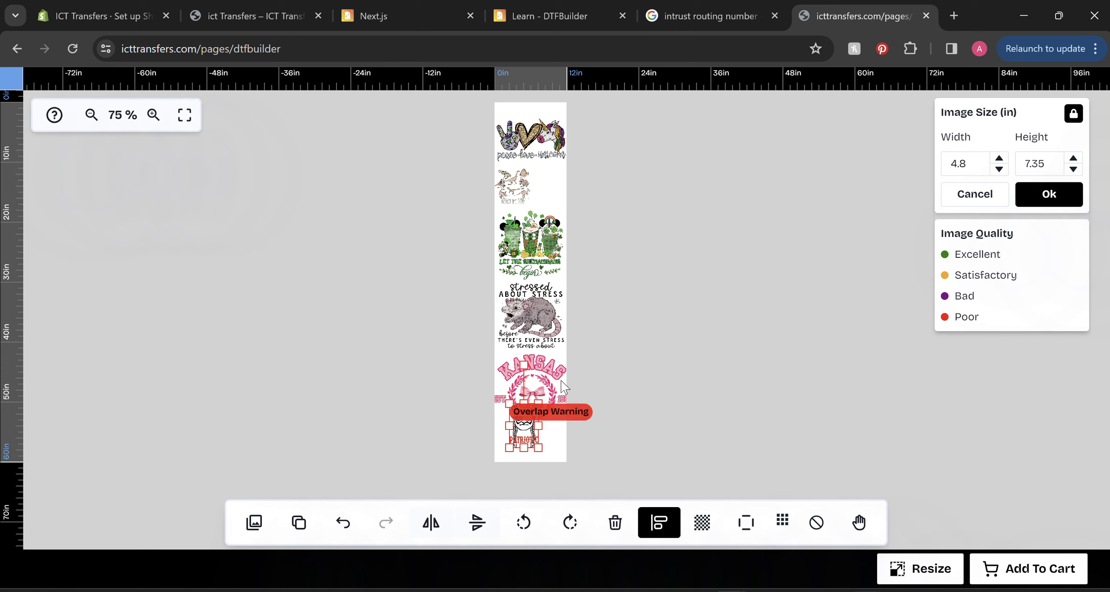
pyautogui.click(486, 527)
pyautogui.click(476, 527)
pyautogui.click(423, 527)
pyautogui.click(424, 526)
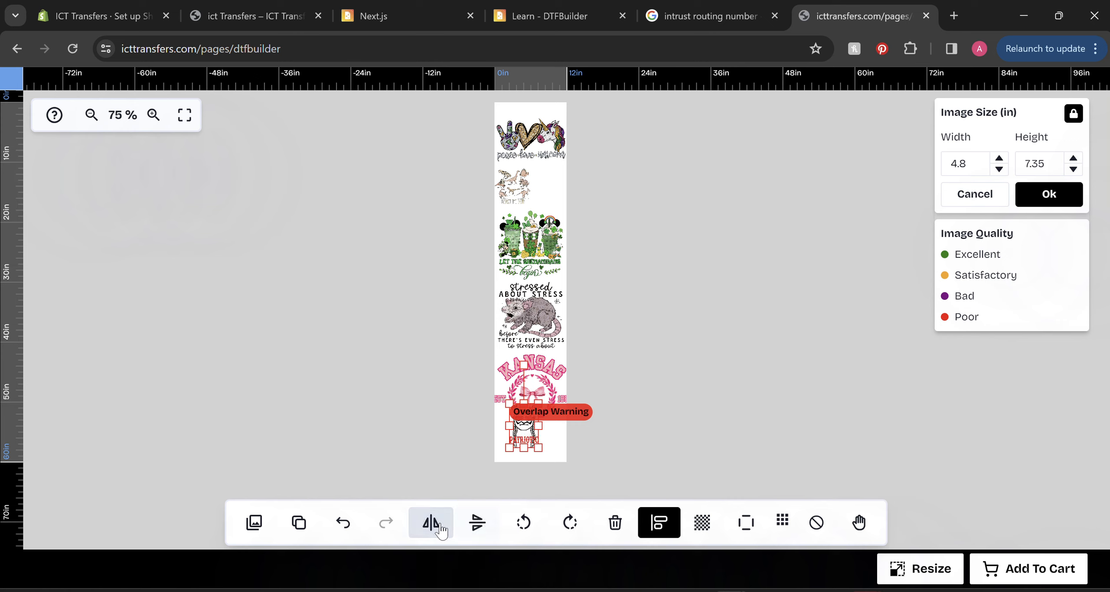
# Step: Rotate the Willie design 90° counterclockwise and enlarge it to about 7.02 × 10.76 in, filling the space below the Kansas design
pyautogui.click(529, 526)
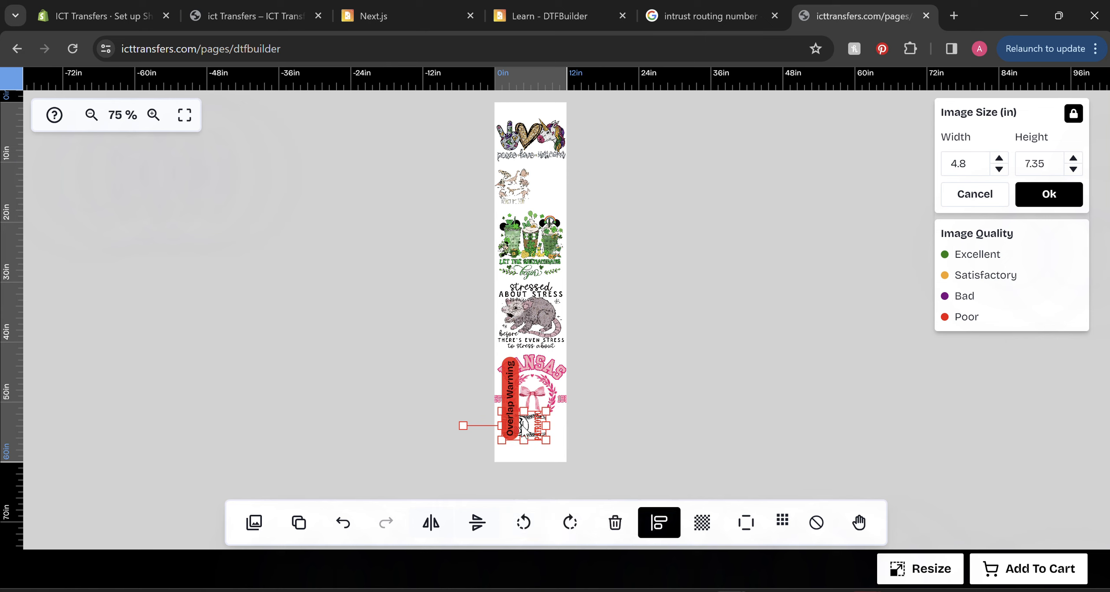
pyautogui.moveTo(523, 427)
pyautogui.mouseDown()
pyautogui.moveTo(542, 459)
pyautogui.moveTo(565, 409)
pyautogui.moveTo(527, 441)
pyautogui.mouseUp()
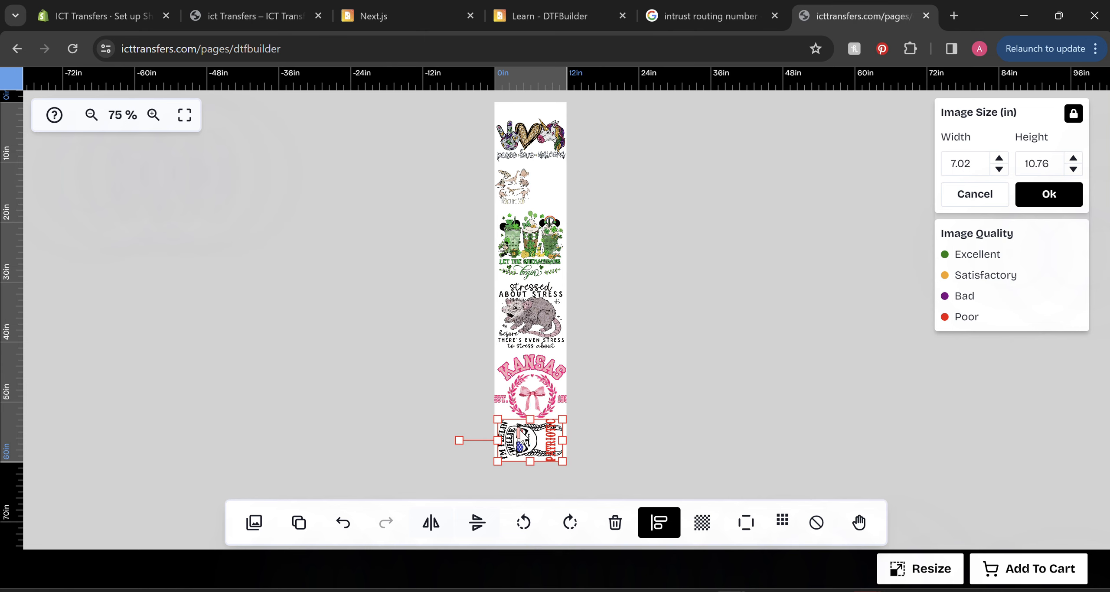
pyautogui.click(647, 401)
pyautogui.scroll(-3, 649, 402)
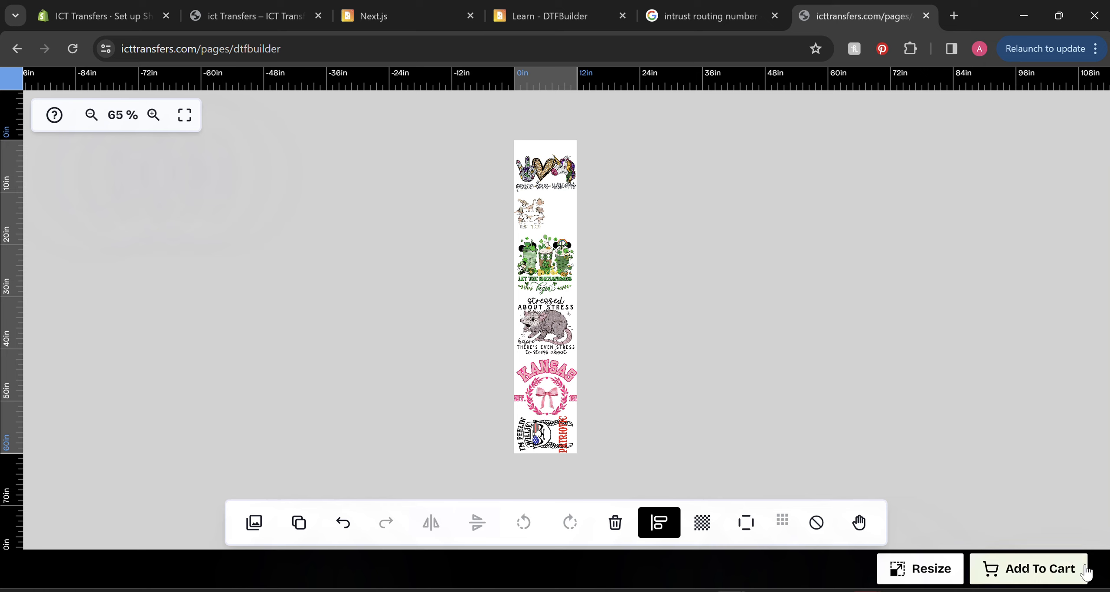
# Step: Add the 12x60 in sheet to the cart and proceed to checkout, accepting the copyright notice for art submission
pyautogui.click(1034, 576)
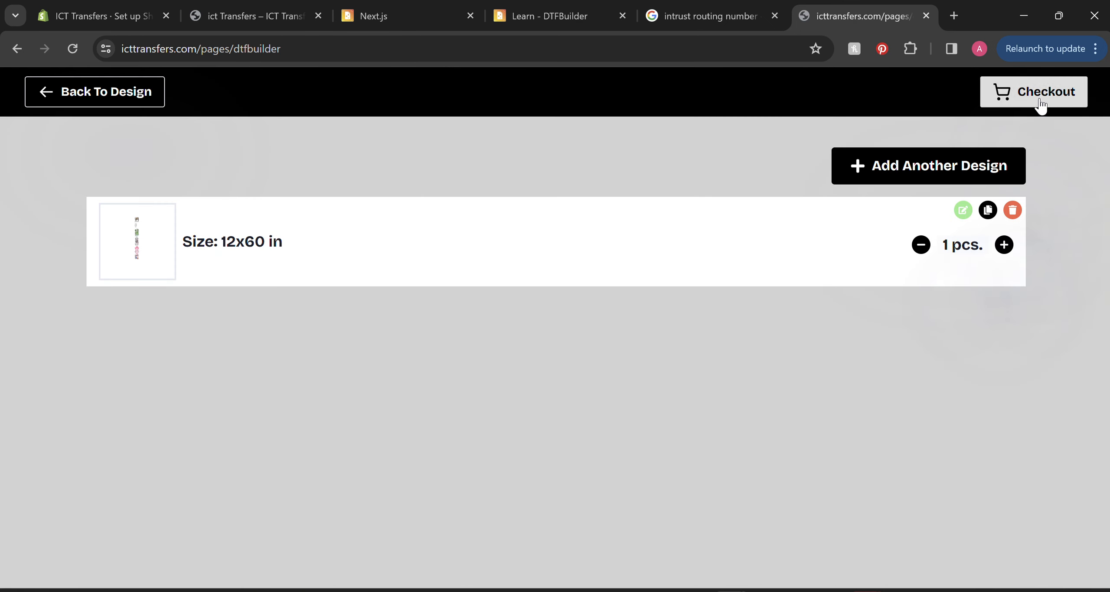
pyautogui.click(1034, 91)
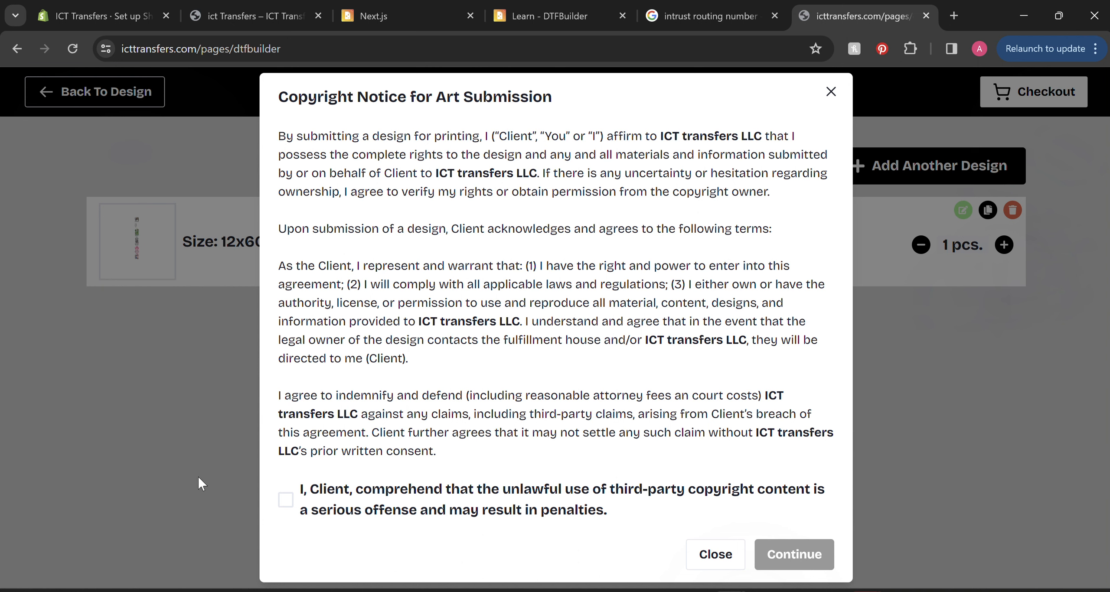
pyautogui.click(285, 500)
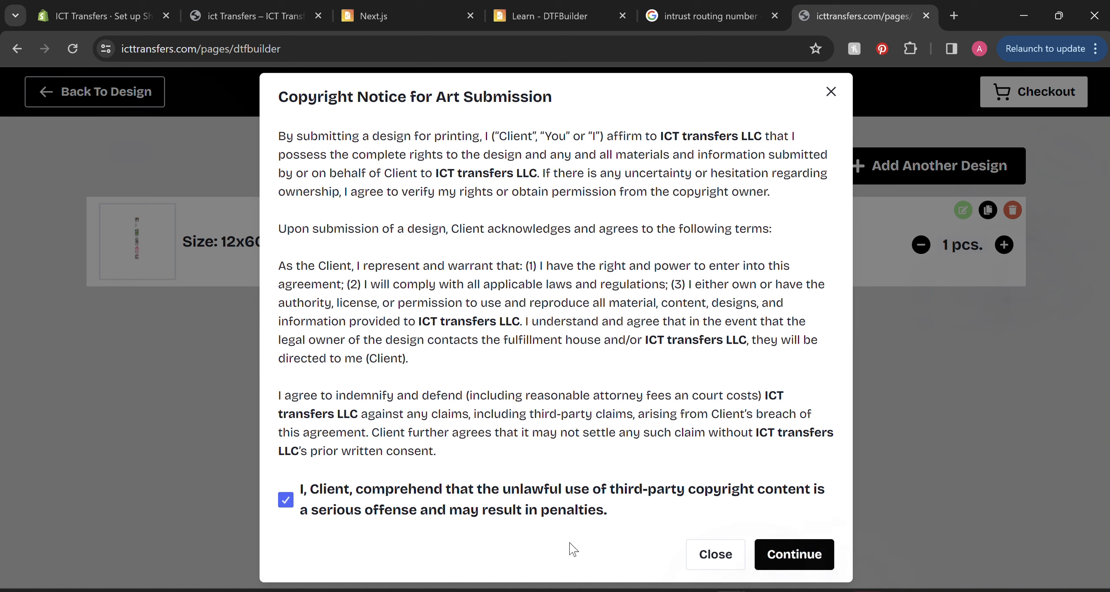
pyautogui.click(786, 564)
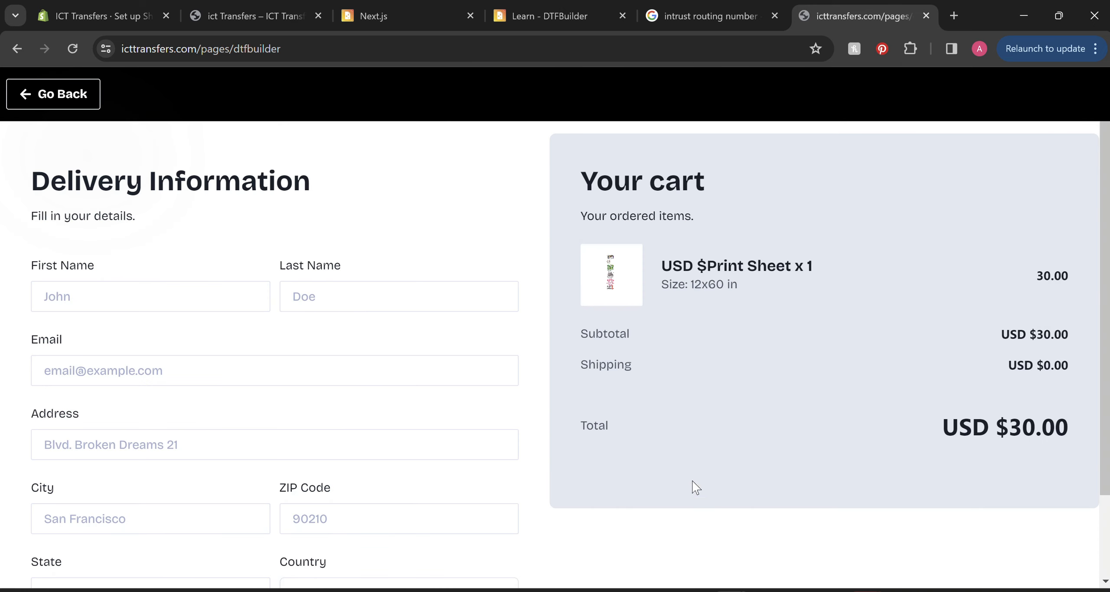
# Step: Examine the delivery information form, cart summary, payment options and in-store pickup option on the checkout page
pyautogui.scroll(-2, 182, 331)
pyautogui.scroll(-1, 182, 330)
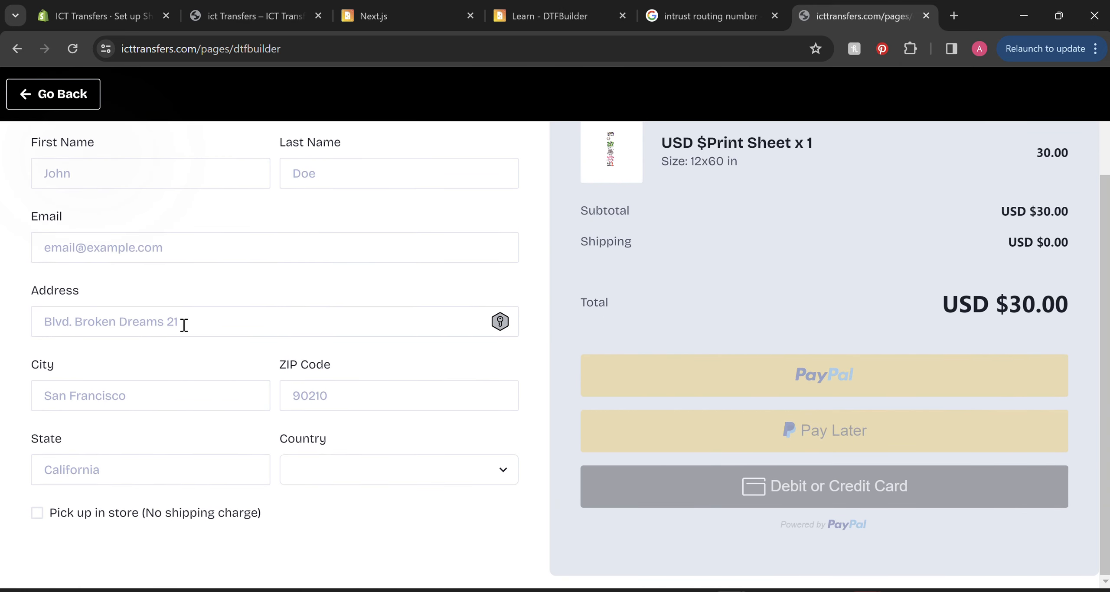
pyautogui.scroll(3, 184, 326)
pyautogui.scroll(-3, 184, 326)
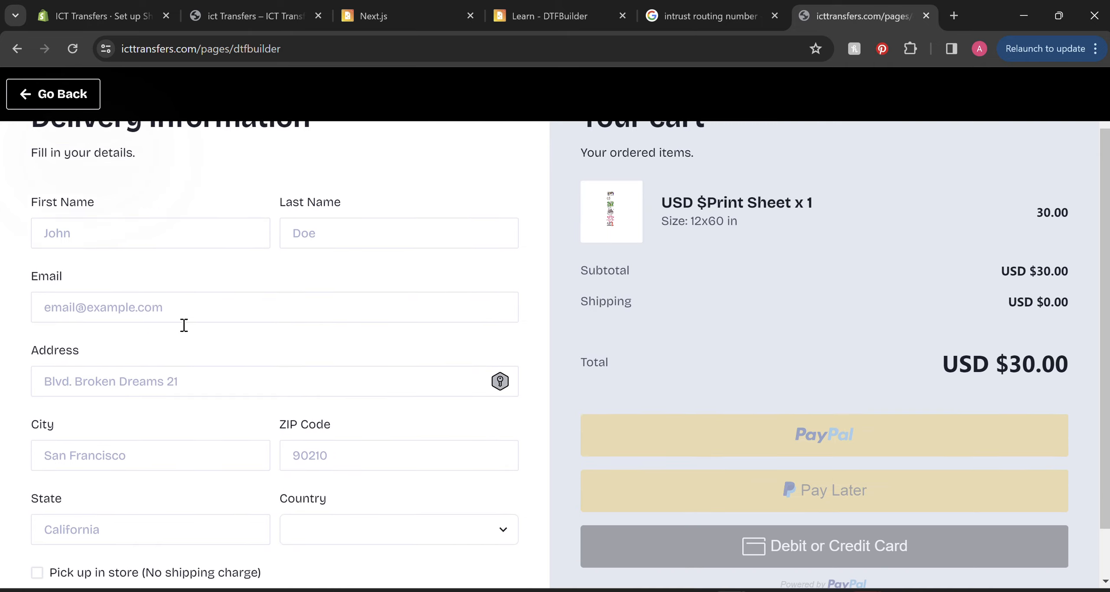
pyautogui.scroll(3, 134, 394)
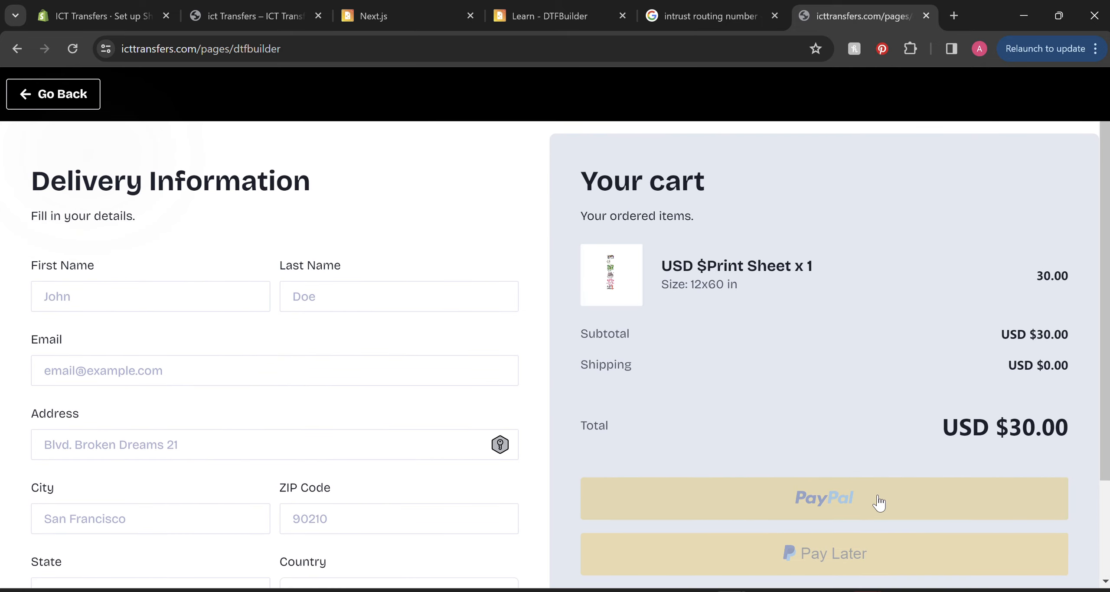
pyautogui.scroll(-3, 879, 503)
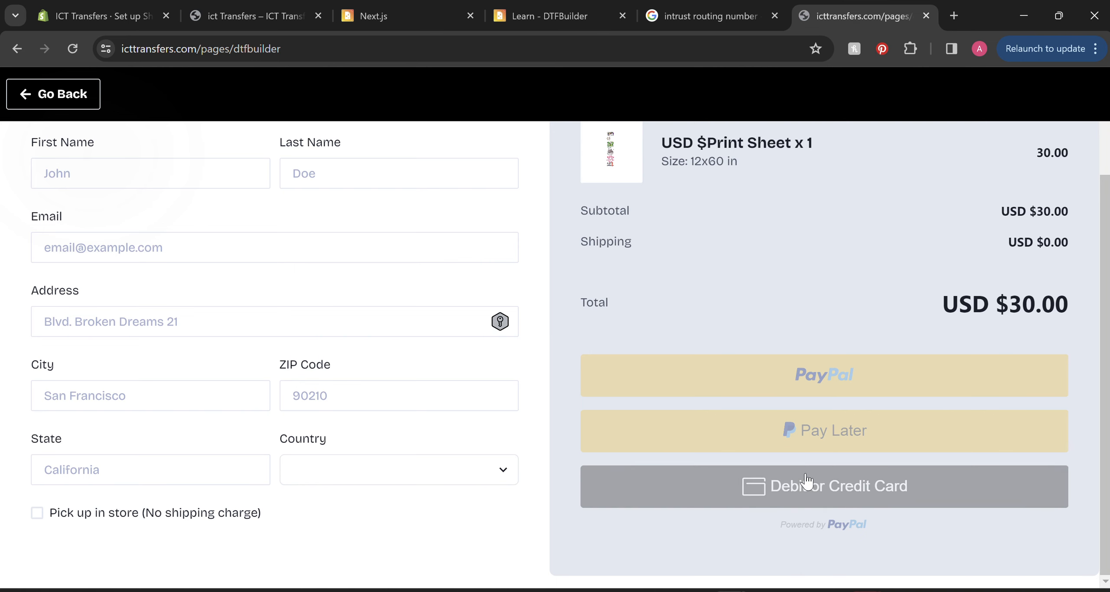
pyautogui.scroll(3, 806, 481)
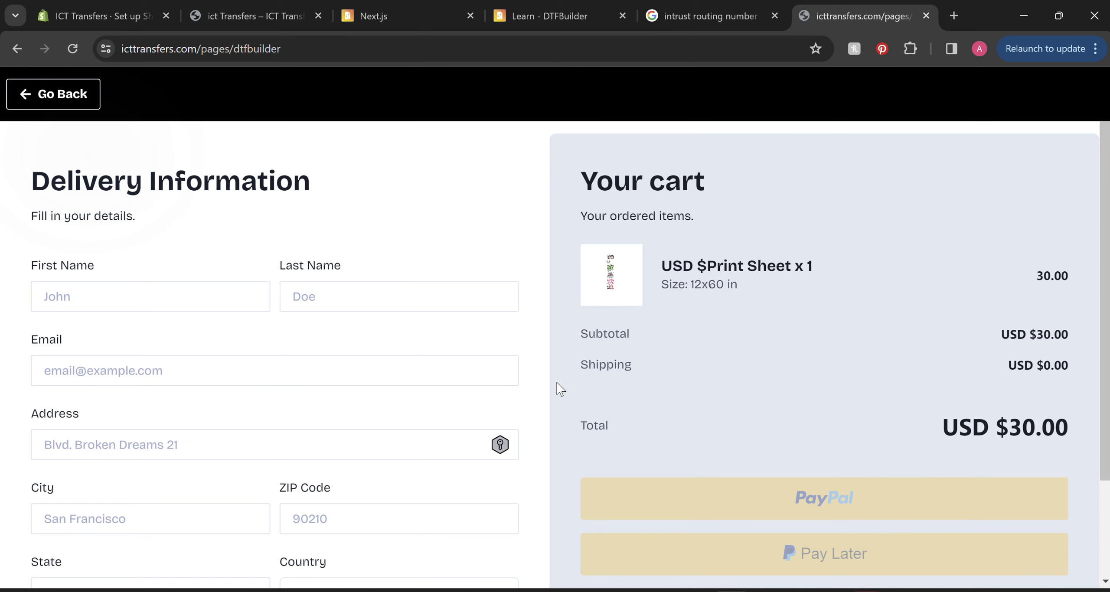
pyautogui.scroll(-3, 557, 386)
pyautogui.scroll(2, 559, 389)
pyautogui.scroll(-2, 559, 389)
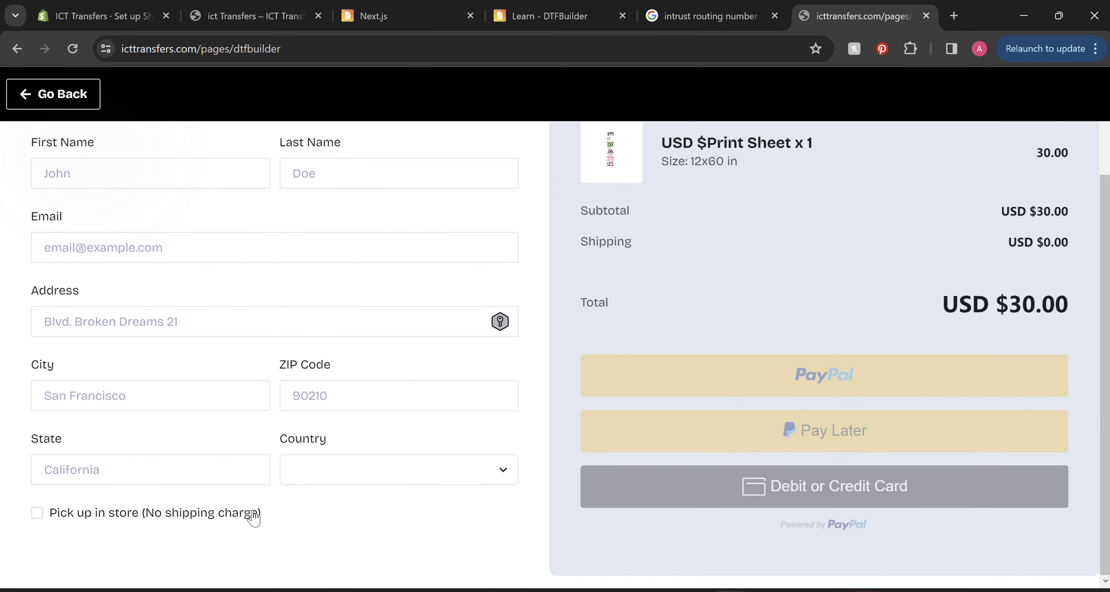
# Step: Try the in-store pickup option without shipping charge and clear it again
pyautogui.click(39, 517)
pyautogui.click(39, 518)
pyautogui.scroll(3, 207, 475)
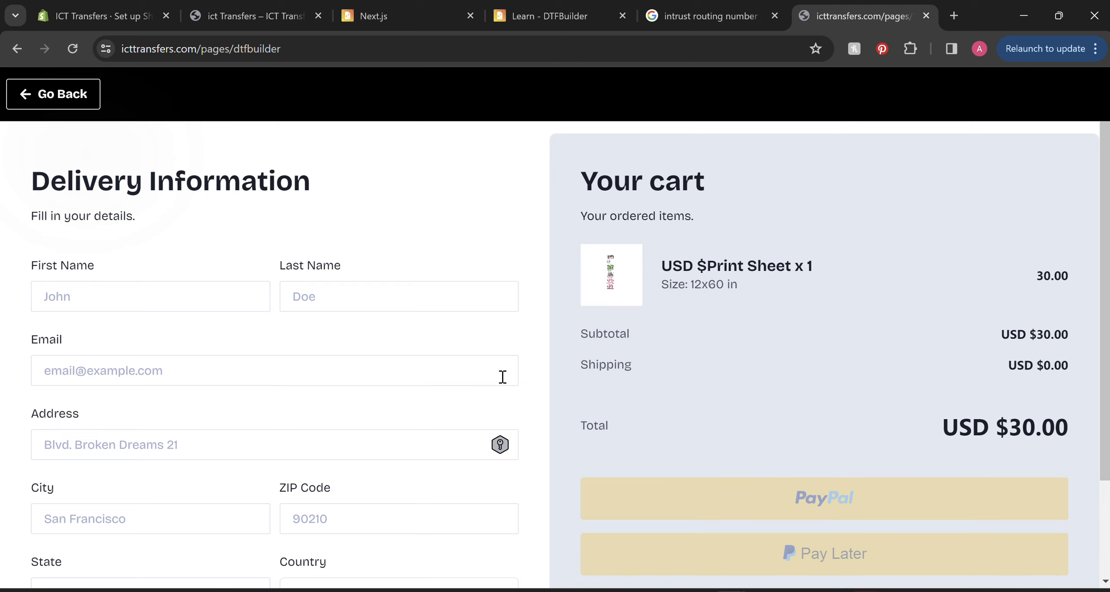
# Step: Return from checkout to the gang sheet design and examine its full layout
pyautogui.click(32, 98)
pyautogui.click(157, 97)
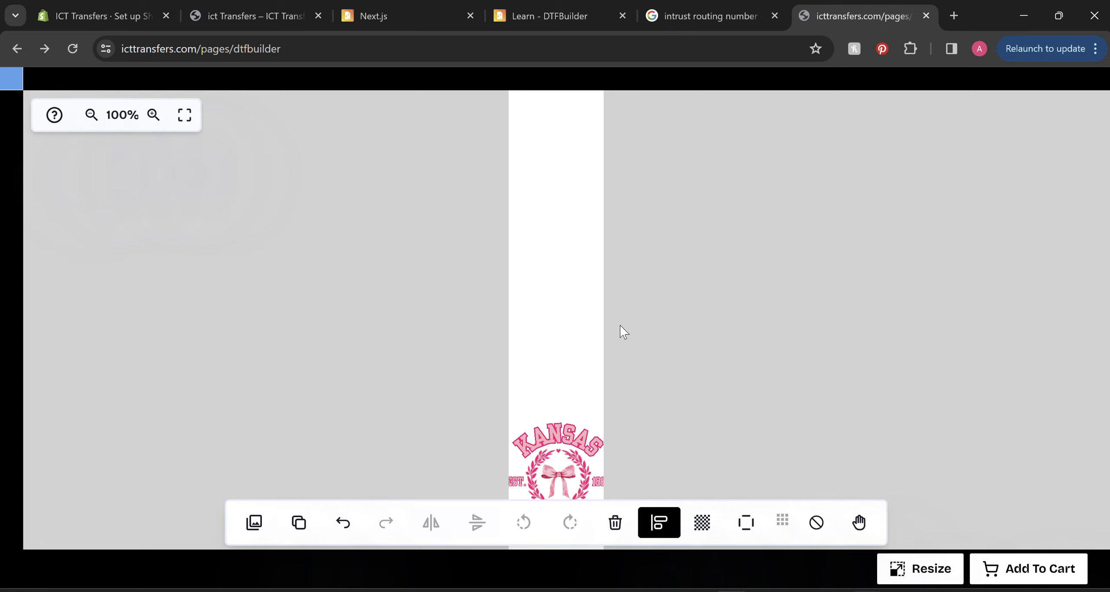
pyautogui.scroll(-3, 564, 306)
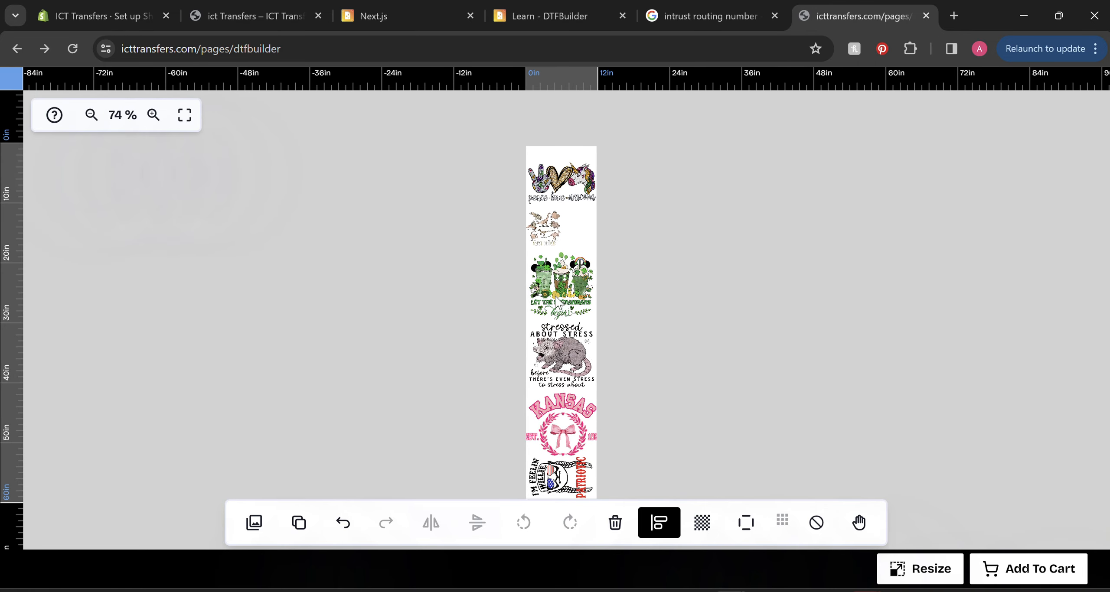
pyautogui.scroll(4, 560, 303)
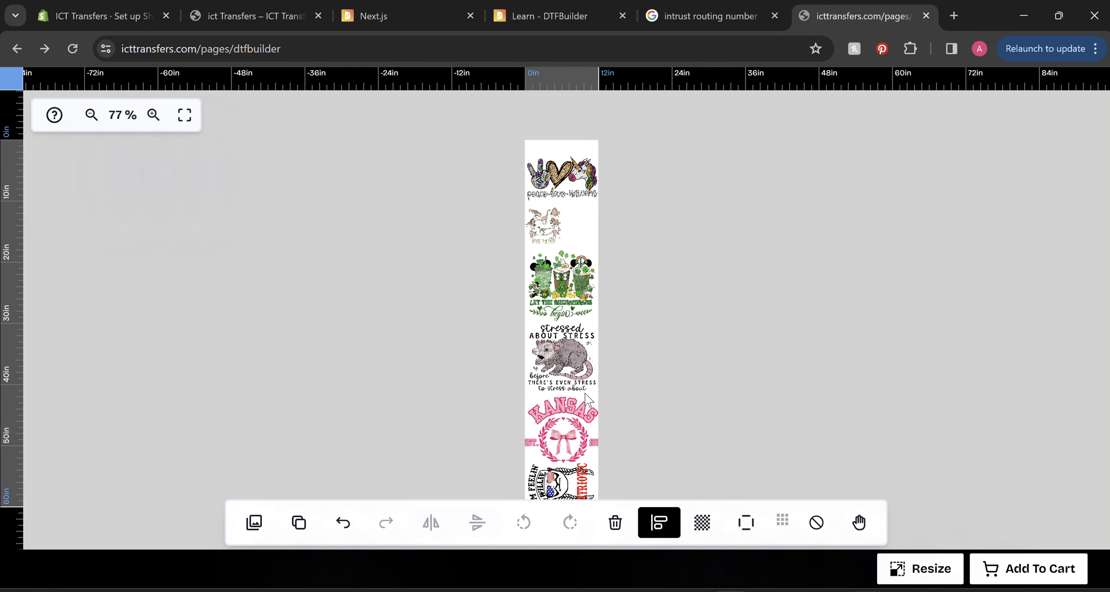
pyautogui.scroll(1, 634, 381)
pyautogui.scroll(-3, 634, 382)
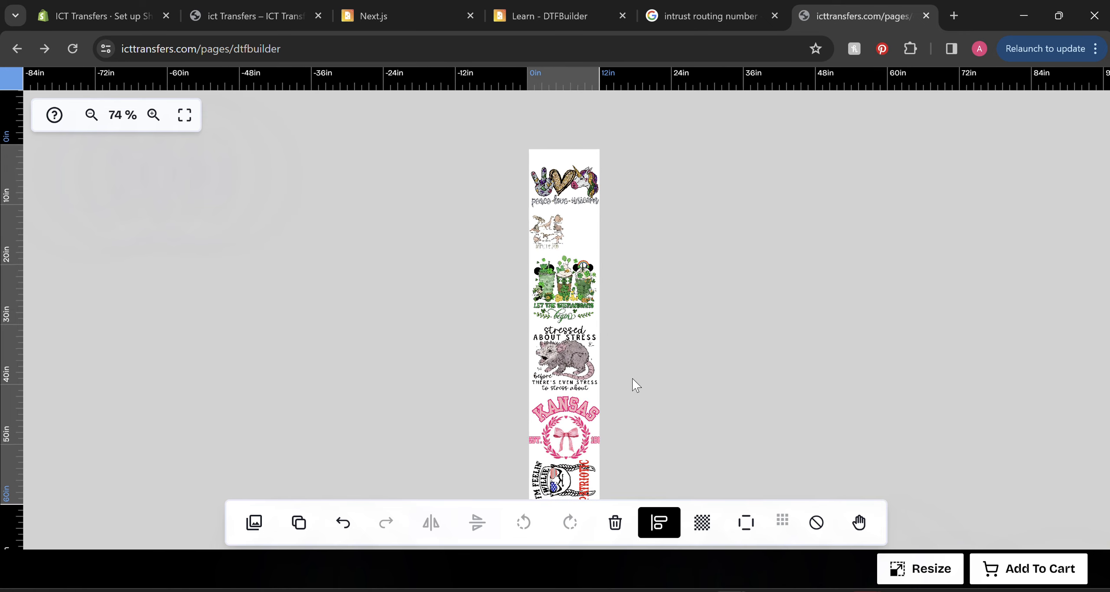